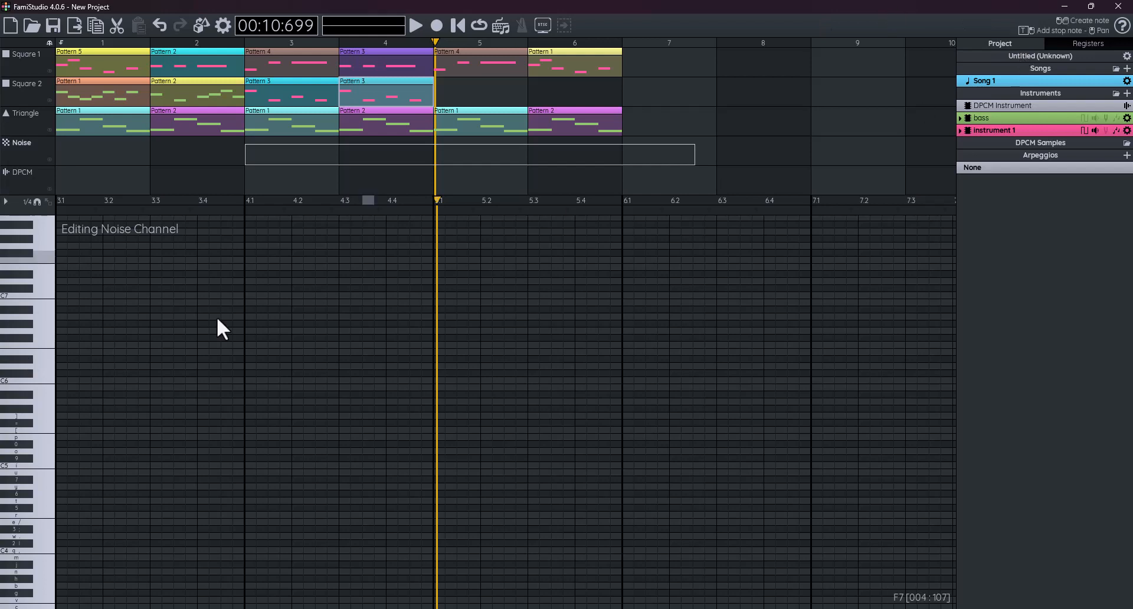
# - Audition the bass instrument on the Noise channel using the piano keys
pyautogui.click(1011, 119)
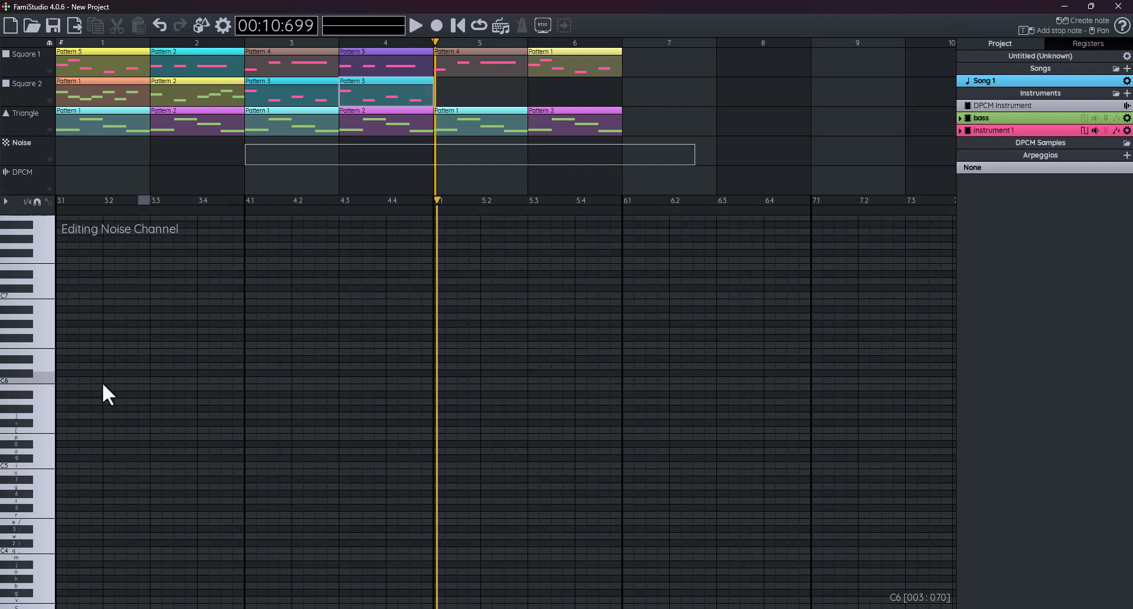
pyautogui.click(31, 429)
pyautogui.moveTo(31, 429); pyautogui.dragTo(37, 402)
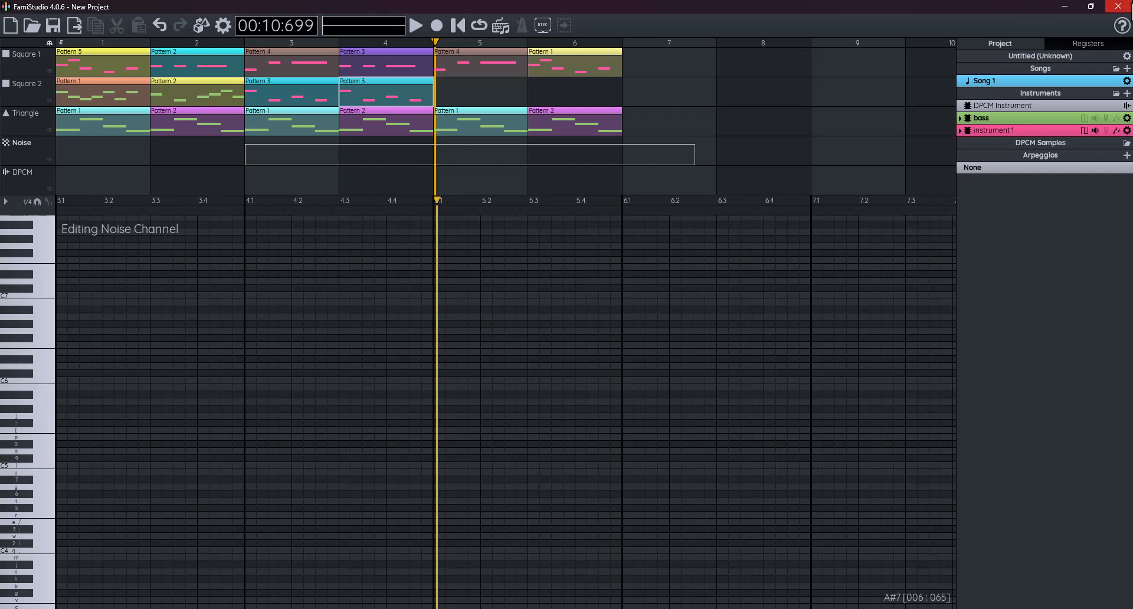
# - Add a new instrument and name it "drums"
pyautogui.click(1127, 93)
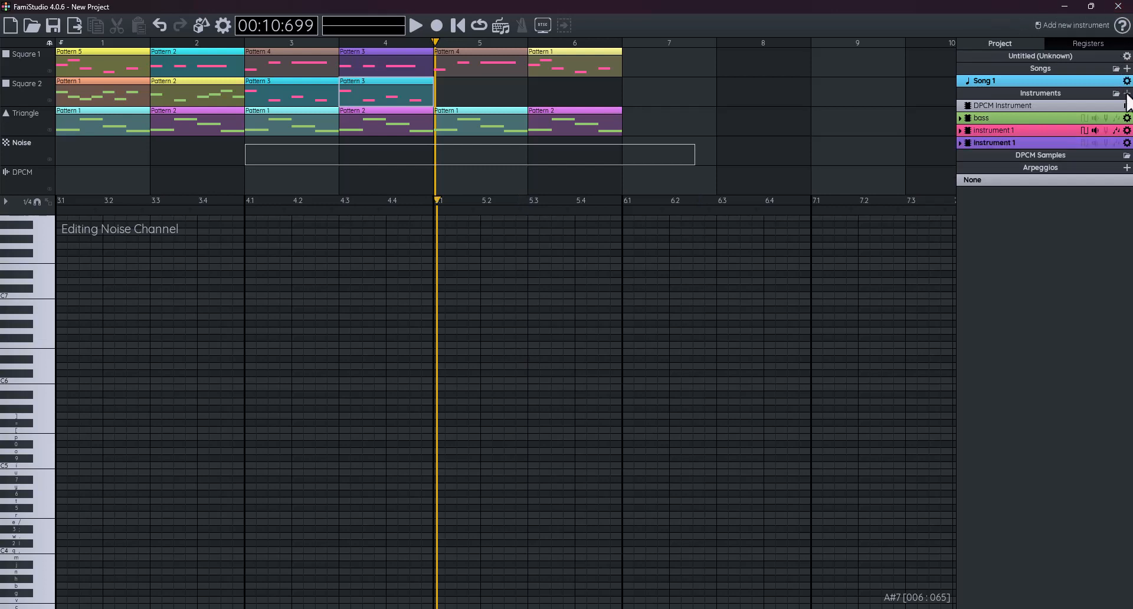
pyautogui.rightClick(999, 144)
pyautogui.click(1013, 188)
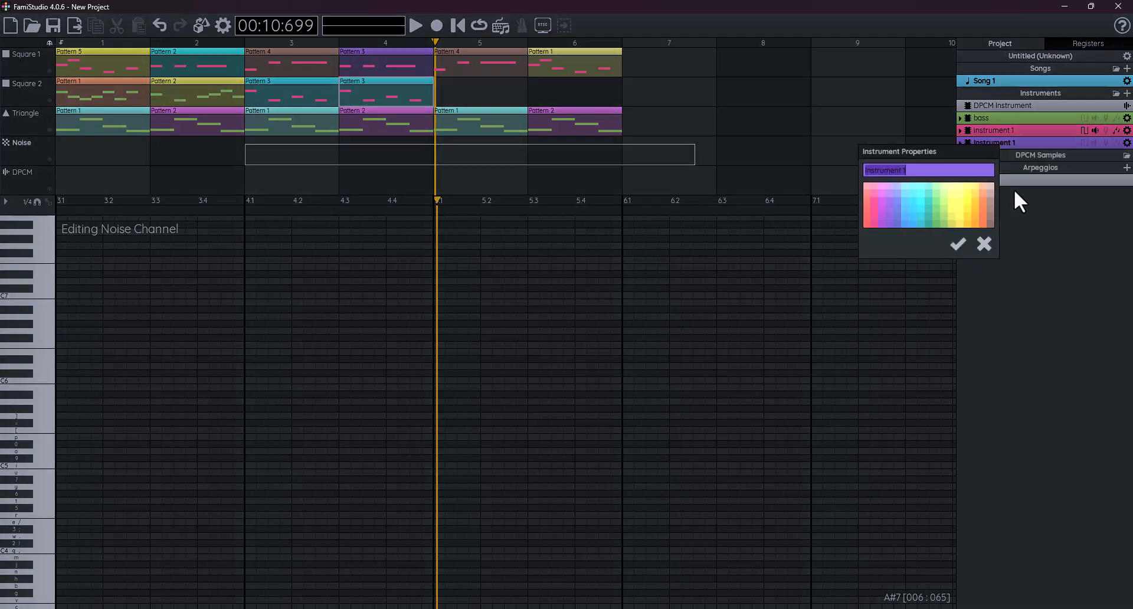
pyautogui.write('drums')
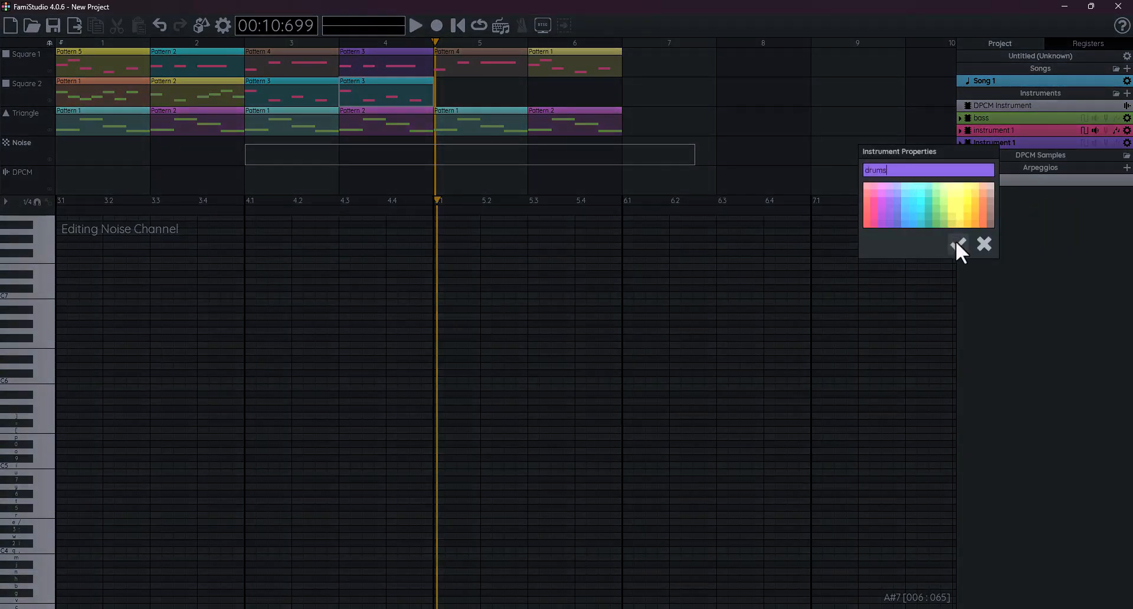
pyautogui.click(956, 243)
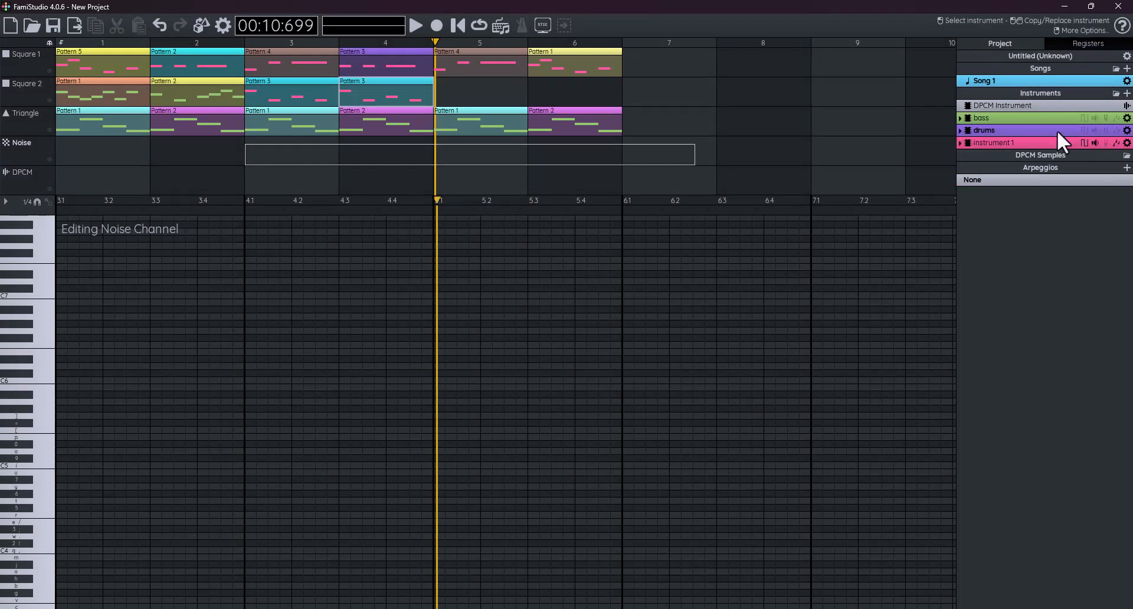
# - Extend the drums instrument's volume envelope to six steps and shape a decay of 14, 10, 7, 4, 1, 0
pyautogui.click(1094, 132)
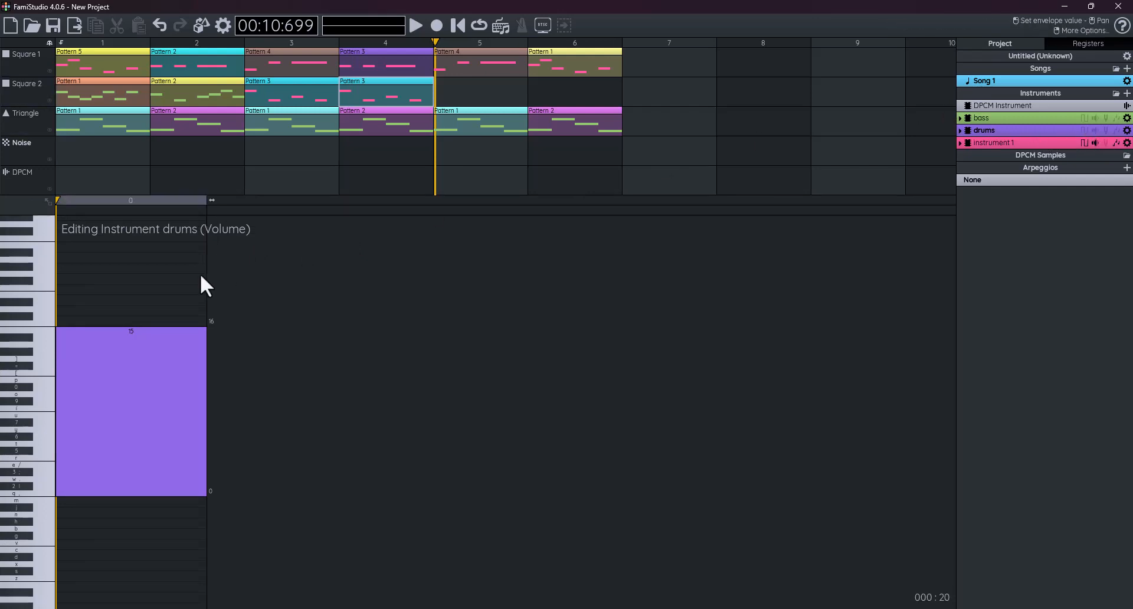
pyautogui.moveTo(211, 201); pyautogui.dragTo(809, 198)
pyautogui.hscroll(2, 187, 476)
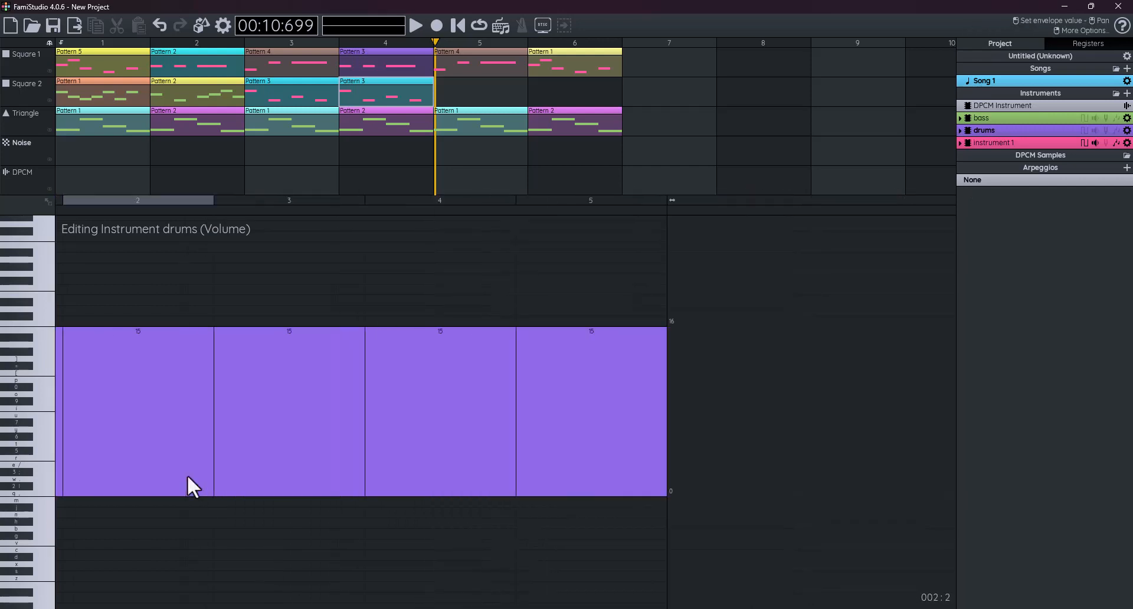
pyautogui.hscroll(-2, 187, 475)
pyautogui.scroll(-1, 187, 475)
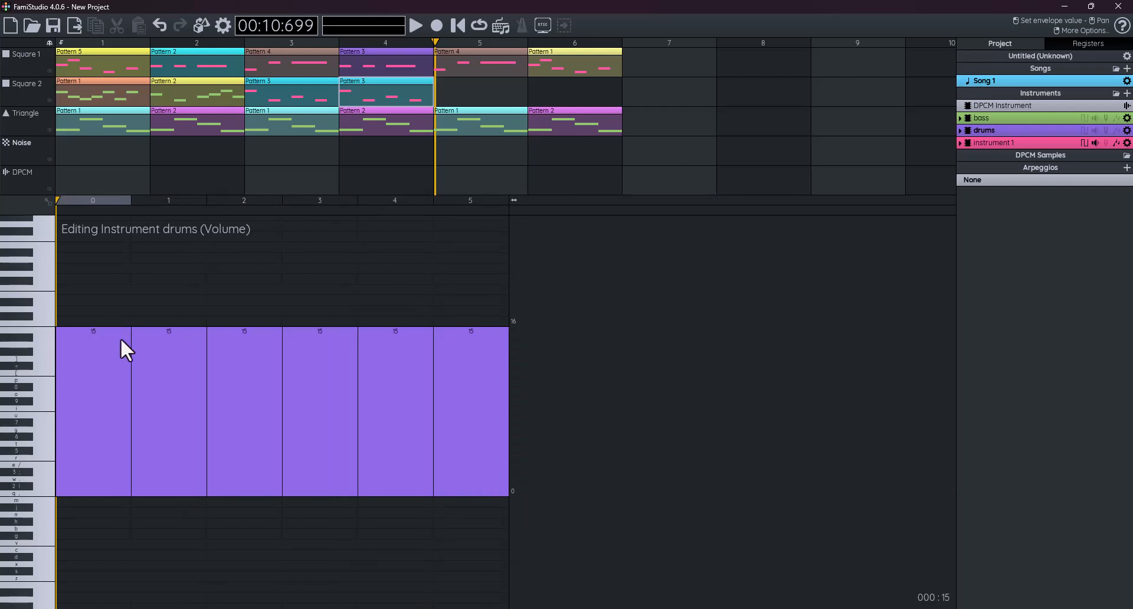
pyautogui.moveTo(122, 346)
pyautogui.mouseDown()
pyautogui.moveTo(232, 409)
pyautogui.moveTo(467, 493)
pyautogui.mouseUp()
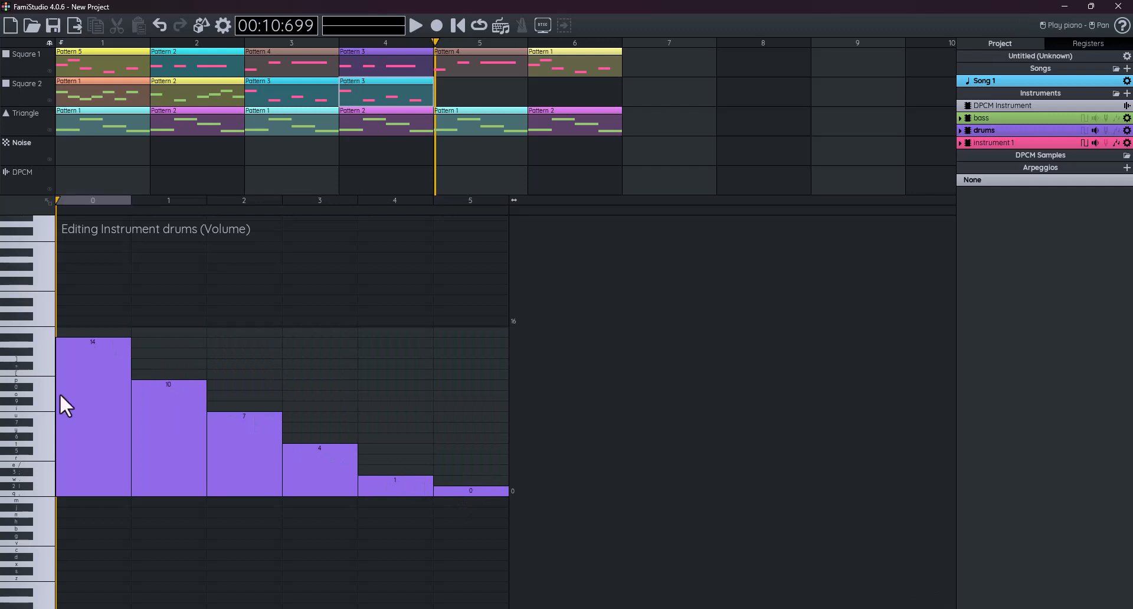
# - Audition the drums instrument at various pitches on the piano keys to compare the percussion sounds
pyautogui.click(23, 408)
pyautogui.click(23, 408)
pyautogui.click(27, 469)
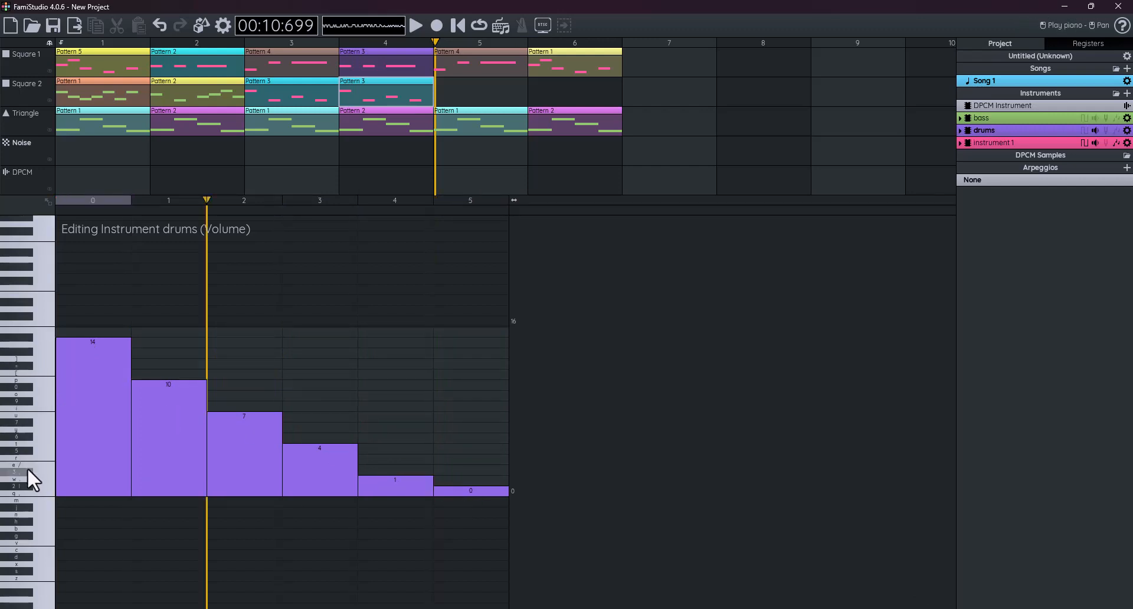
pyautogui.click(40, 492)
pyautogui.click(41, 492)
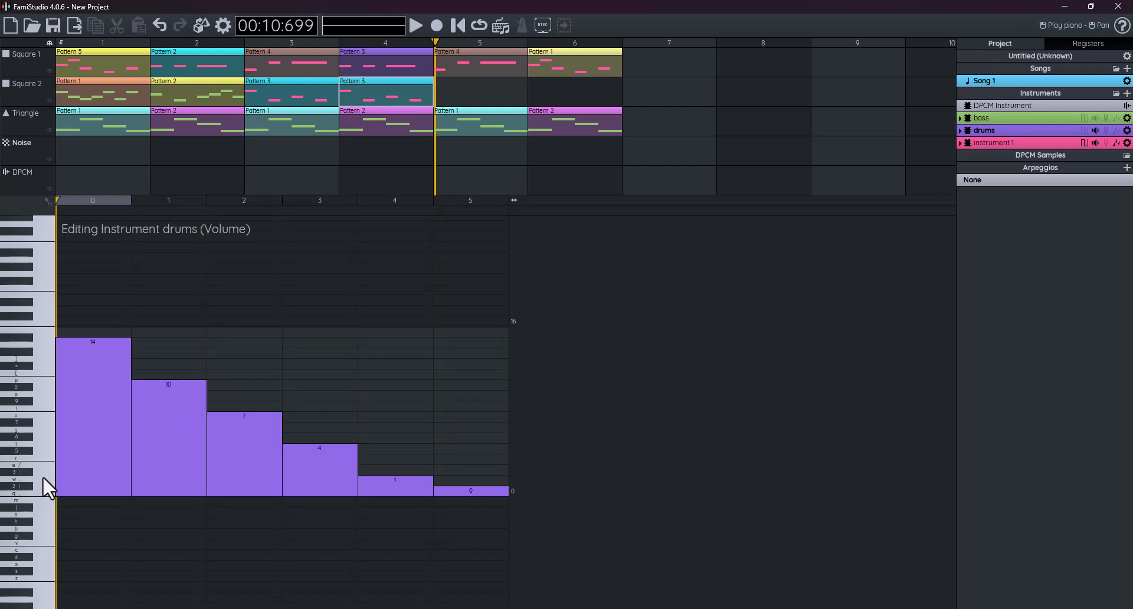
pyautogui.click(42, 475)
pyautogui.click(42, 468)
pyautogui.click(39, 440)
pyautogui.click(39, 489)
pyautogui.click(41, 482)
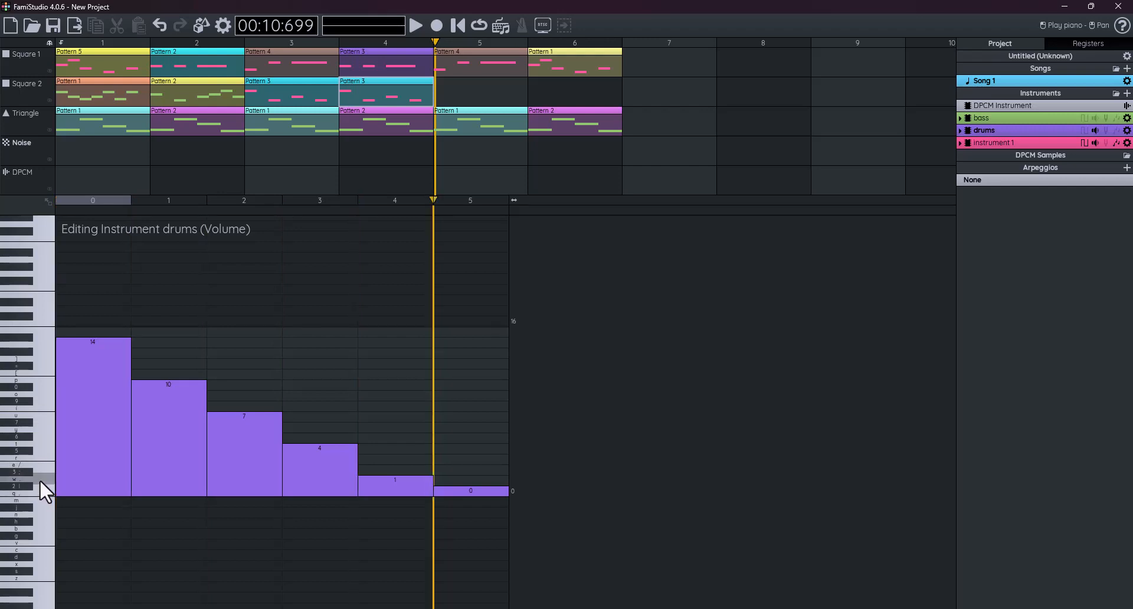
pyautogui.click(40, 468)
pyautogui.click(39, 456)
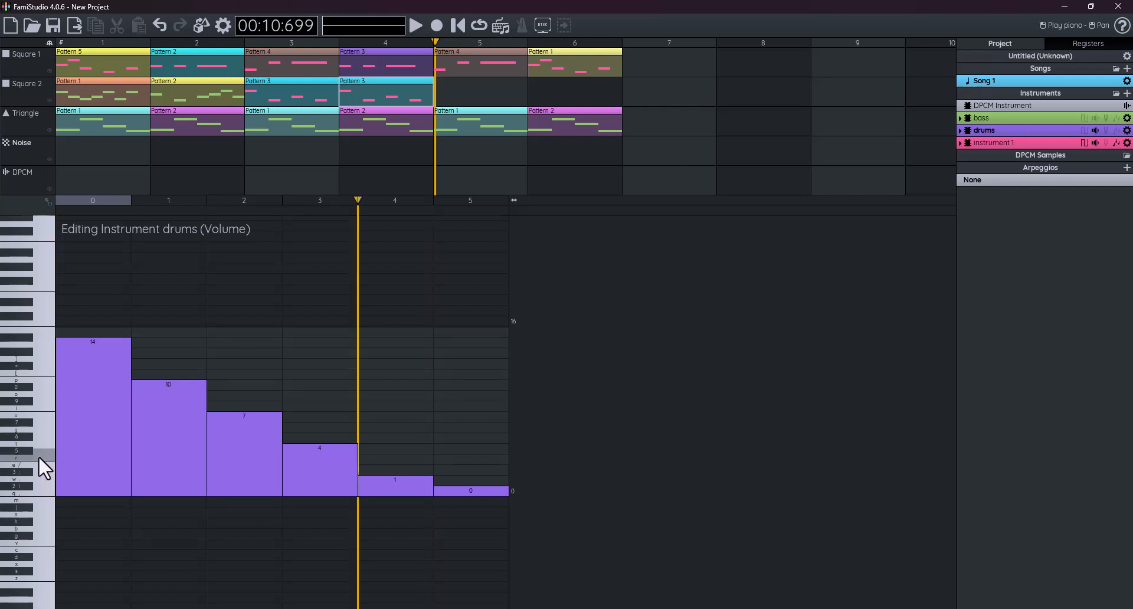
pyautogui.click(38, 443)
pyautogui.click(39, 489)
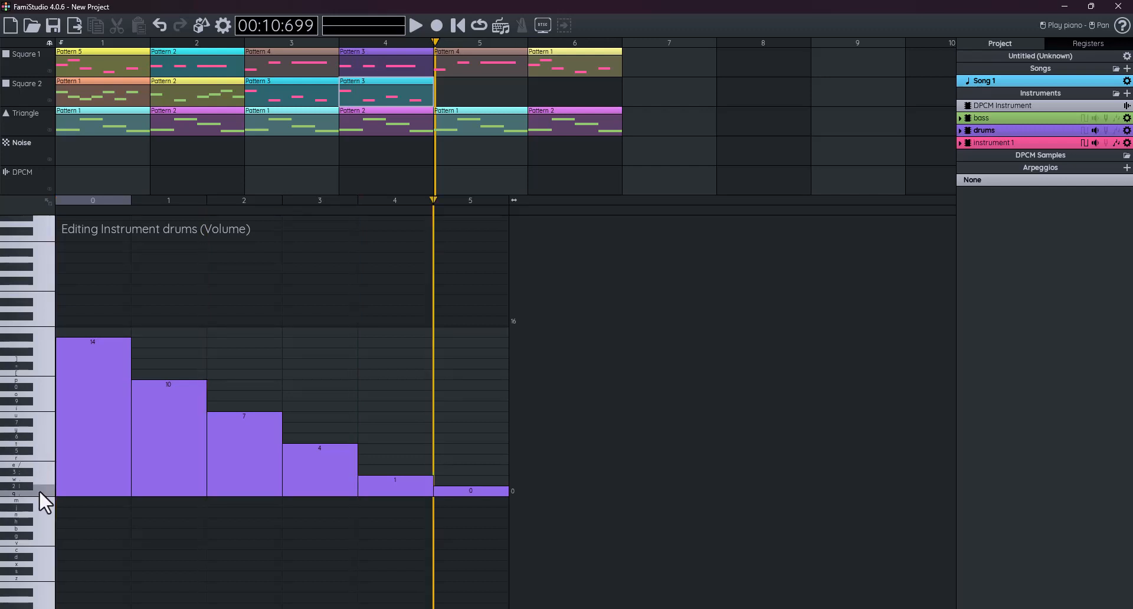
pyautogui.click(20, 484)
pyautogui.click(46, 473)
pyautogui.click(28, 471)
pyautogui.click(40, 467)
pyautogui.click(43, 488)
pyautogui.click(43, 472)
pyautogui.click(43, 467)
pyautogui.click(44, 488)
pyautogui.click(43, 474)
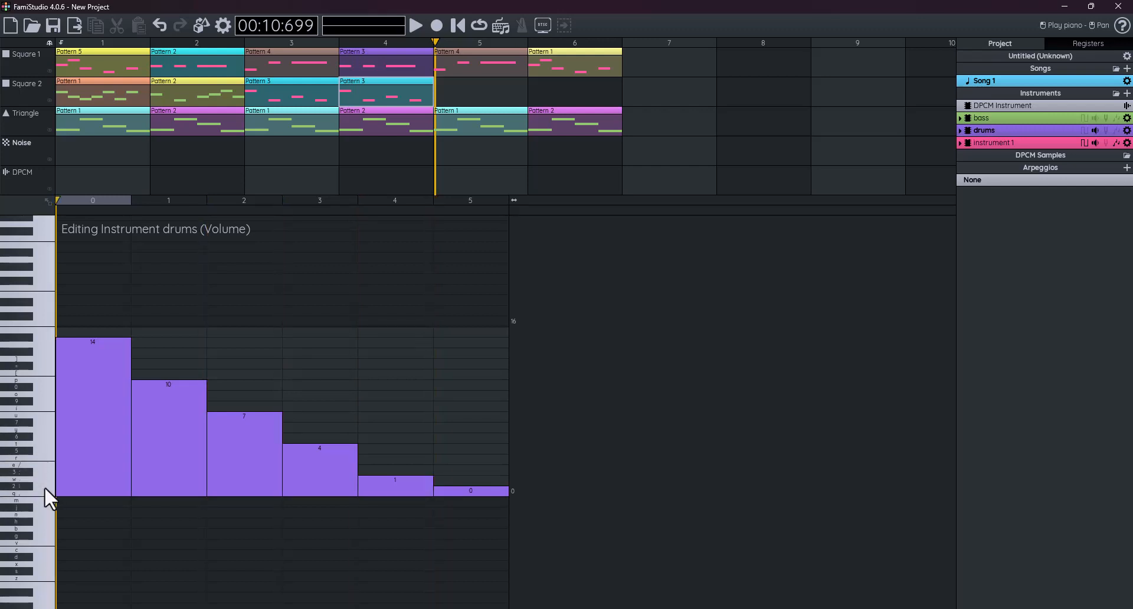
pyautogui.click(46, 463)
pyautogui.click(39, 492)
pyautogui.moveTo(39, 502)
pyautogui.mouseDown()
pyautogui.moveTo(40, 521)
pyautogui.moveTo(36, 489)
pyautogui.moveTo(38, 497)
pyautogui.mouseUp()
pyautogui.moveTo(26, 471); pyautogui.dragTo(49, 456)
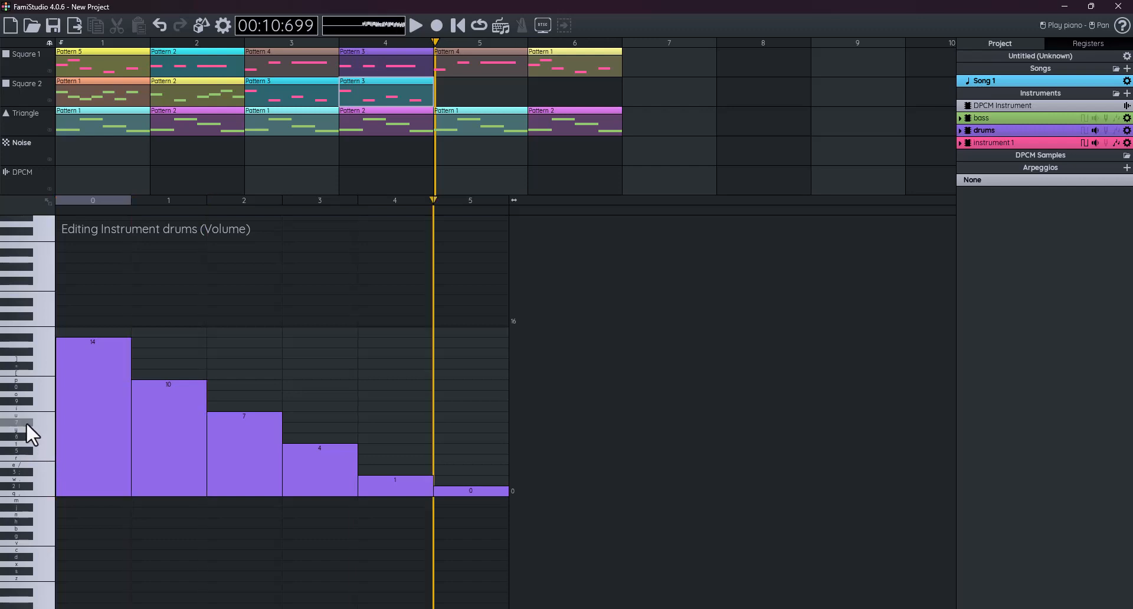
pyautogui.moveTo(26, 423); pyautogui.dragTo(26, 422)
pyautogui.moveTo(35, 500); pyautogui.dragTo(35, 498)
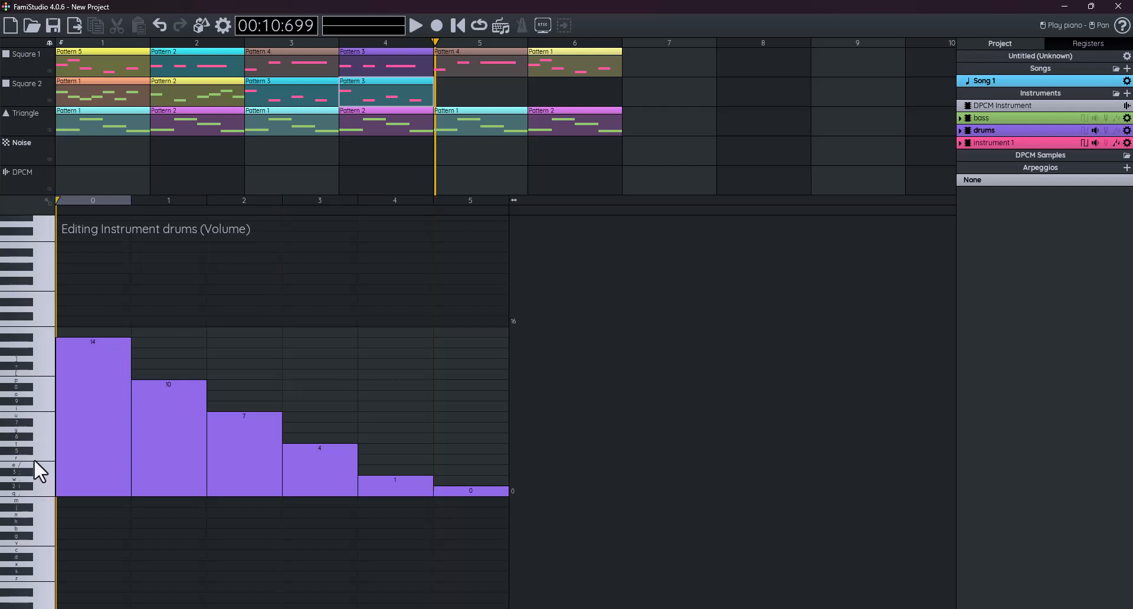
pyautogui.moveTo(34, 454); pyautogui.dragTo(24, 422)
# - Create a pattern in bar 1 of the Noise channel and audition lower pitches up to B3 with the drums instrument
pyautogui.click(85, 154)
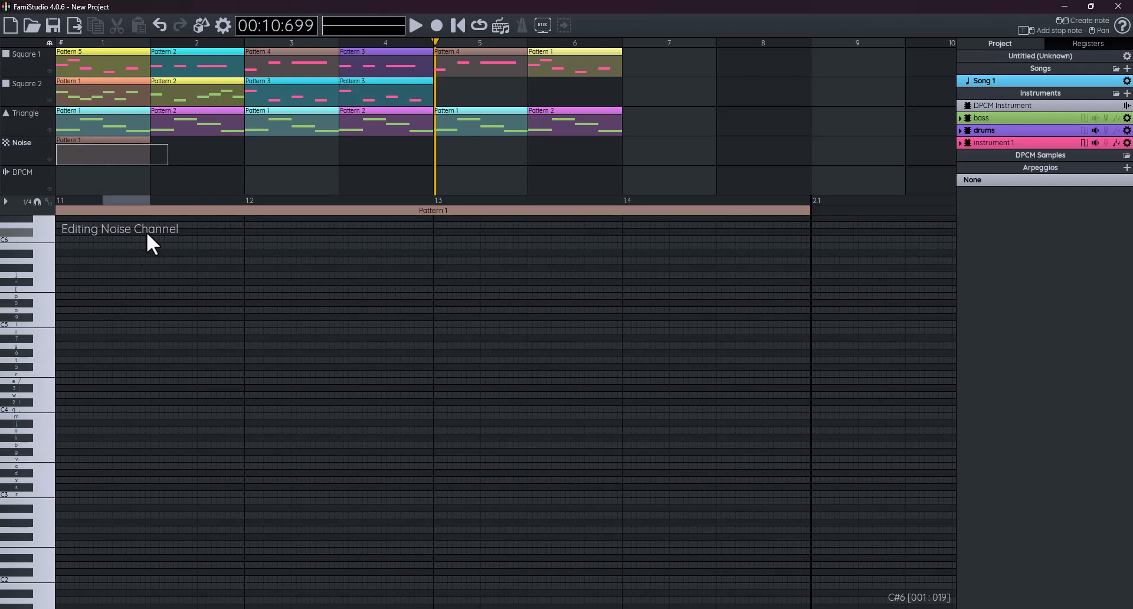
pyautogui.click(40, 467)
pyautogui.click(40, 478)
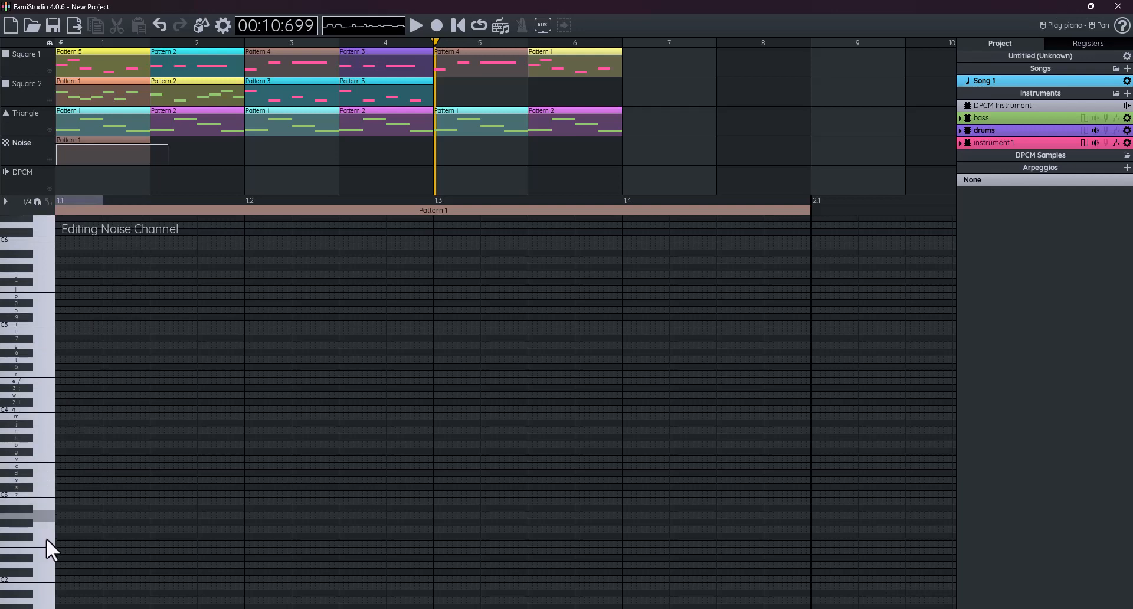
pyautogui.click(47, 518)
pyautogui.click(36, 420)
pyautogui.click(36, 420)
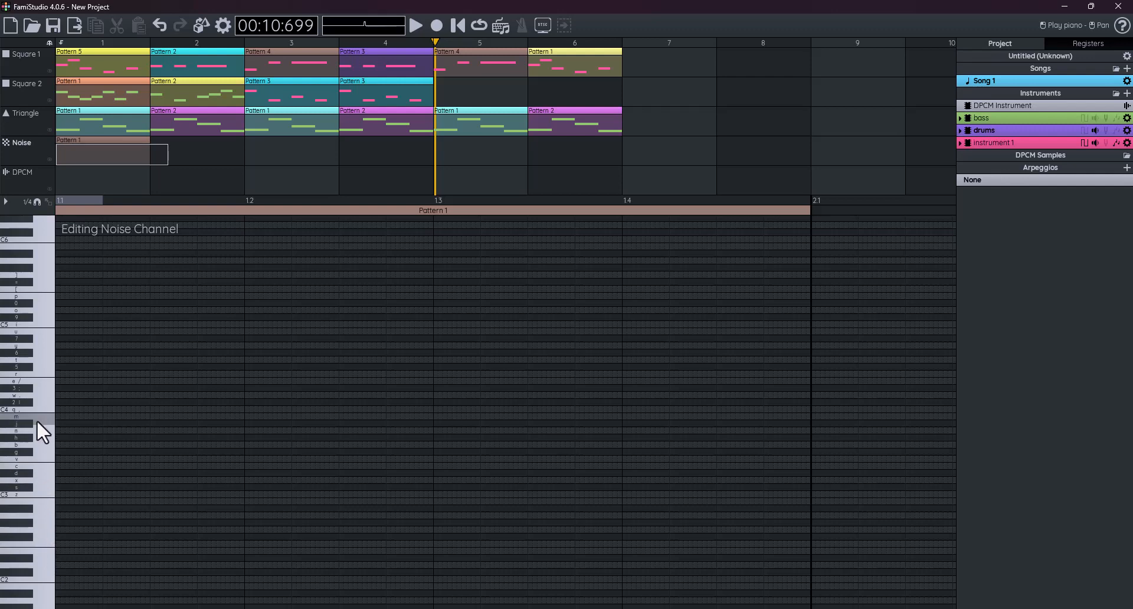
pyautogui.click(37, 419)
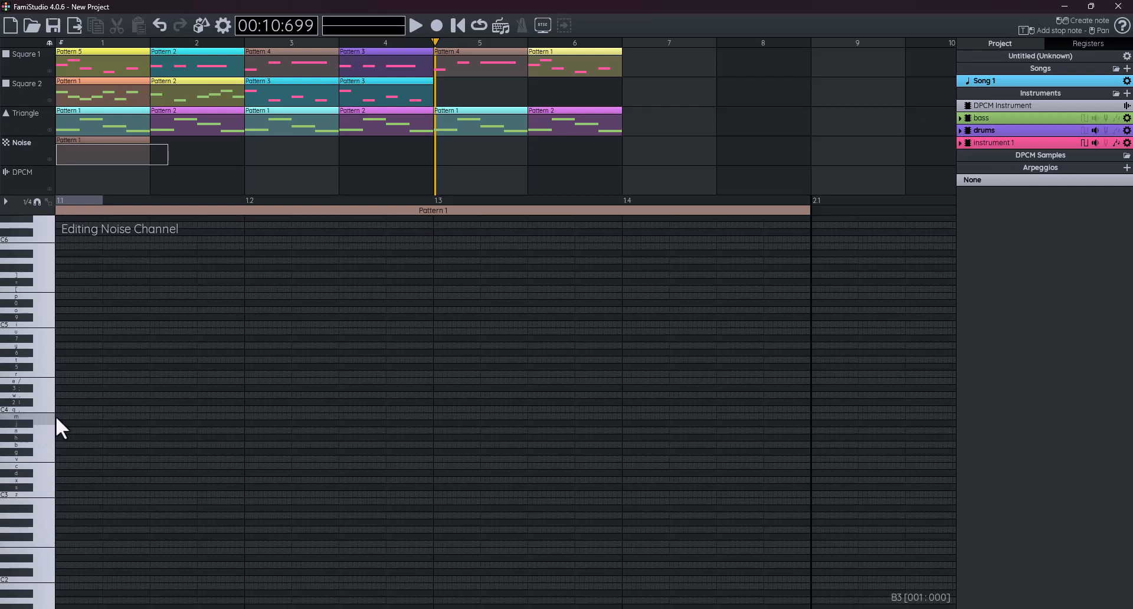
# - Place B3 drum notes on all four beats of the noise pattern, and delete those on beats 2 and 4
pyautogui.click(57, 416)
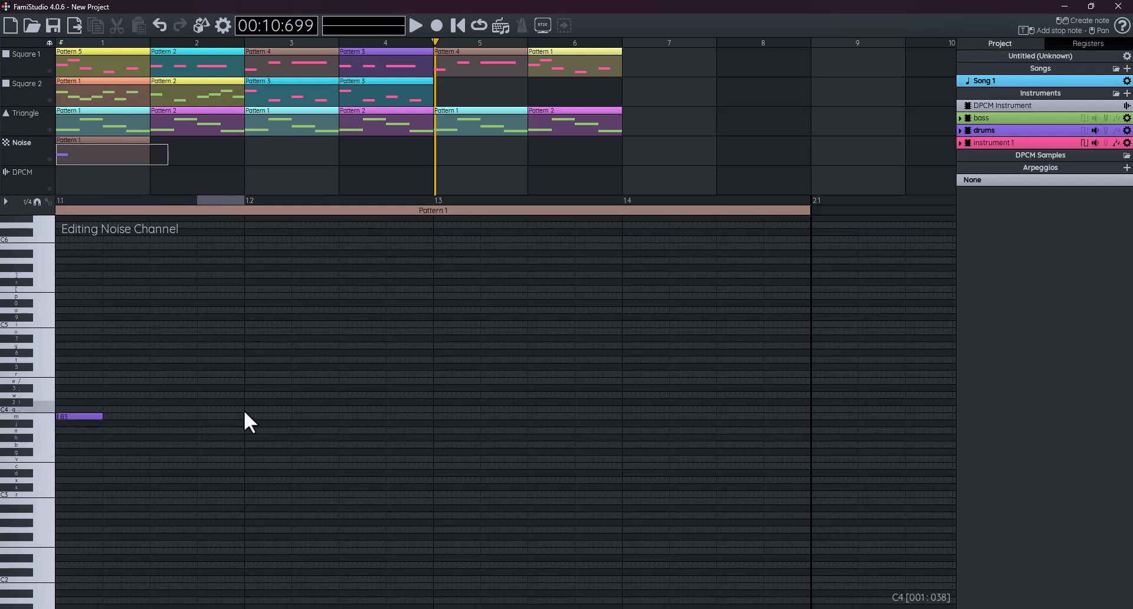
pyautogui.click(258, 415)
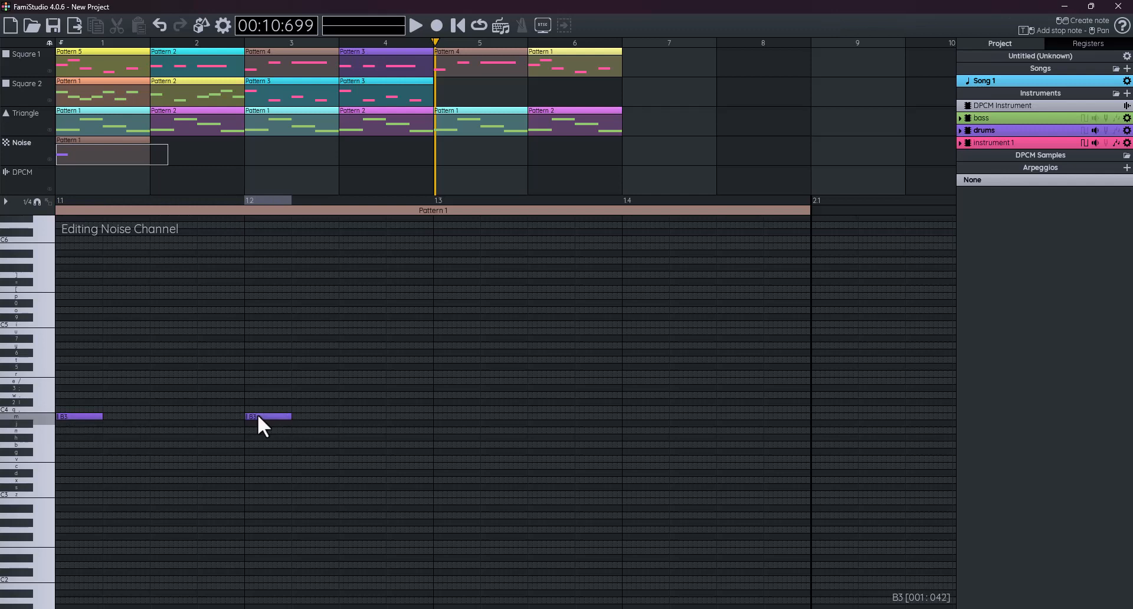
pyautogui.click(449, 416)
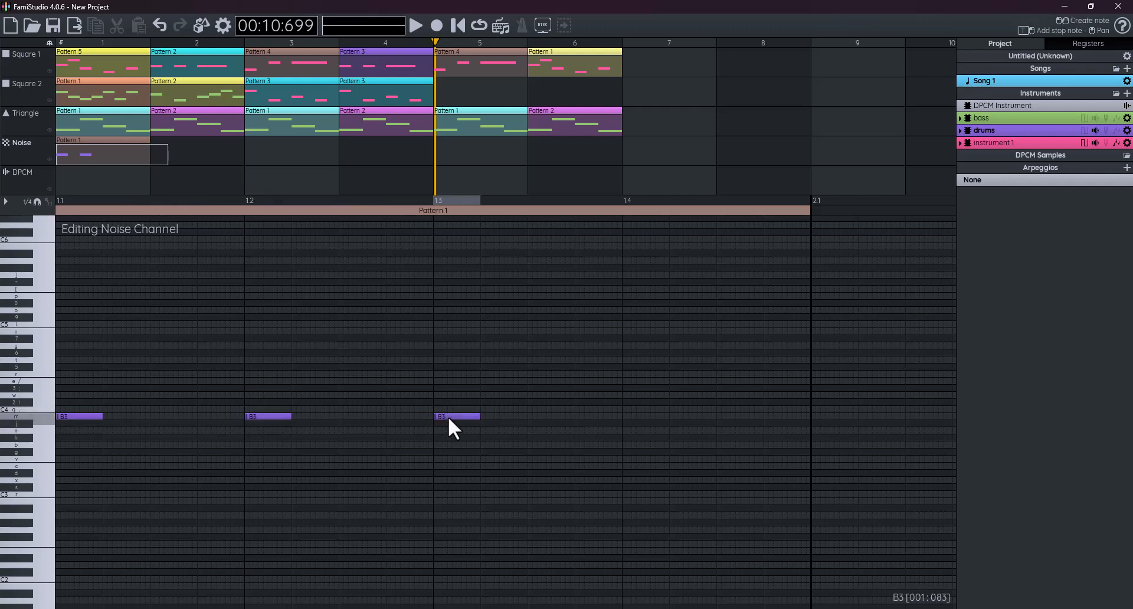
pyautogui.click(636, 416)
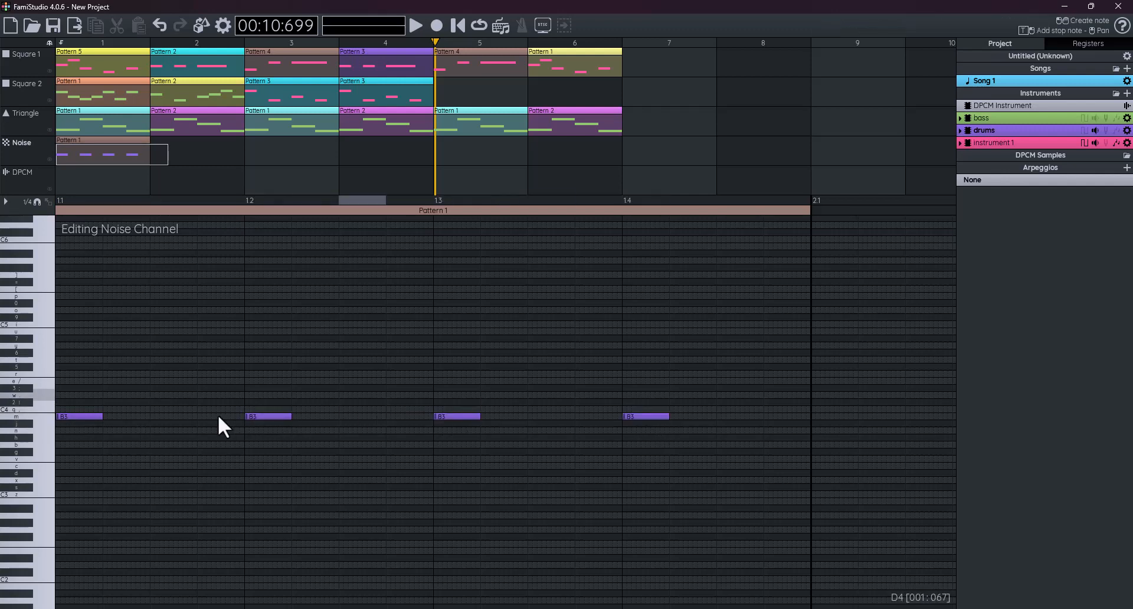
pyautogui.rightClick(265, 417)
pyautogui.rightClick(653, 416)
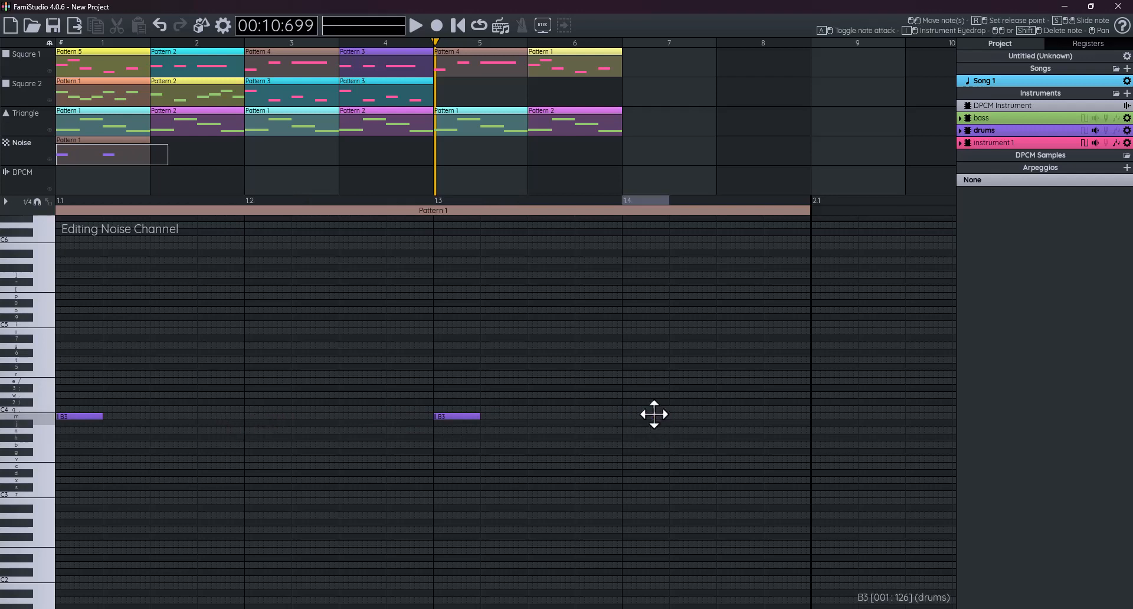
# - Solo the Noise channel and play the first bar from the start of the song
pyautogui.rightClick(26, 155)
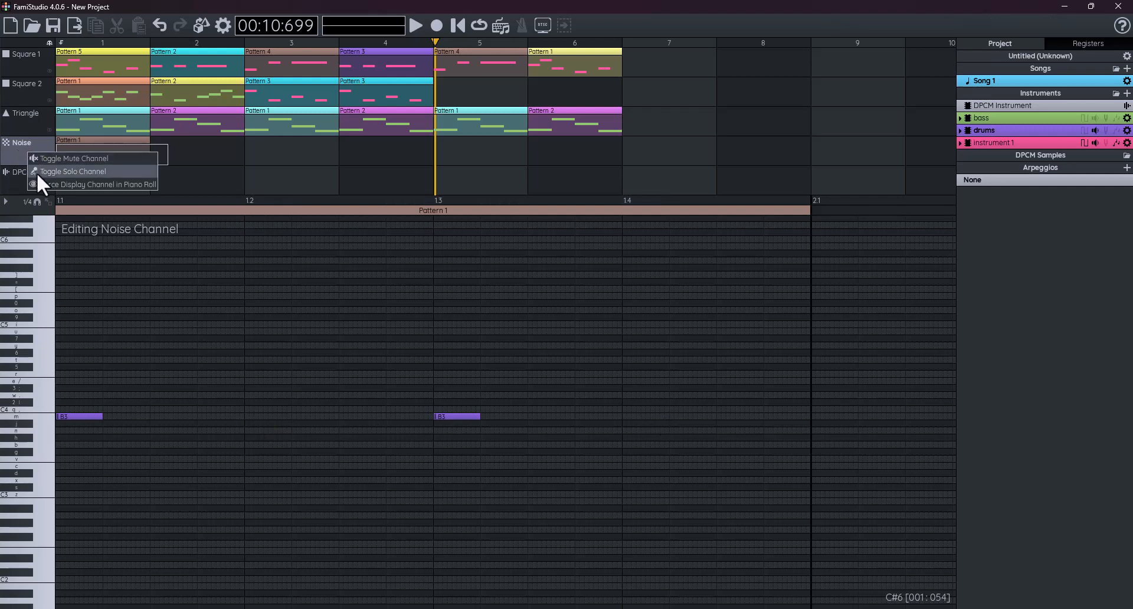
pyautogui.click(36, 173)
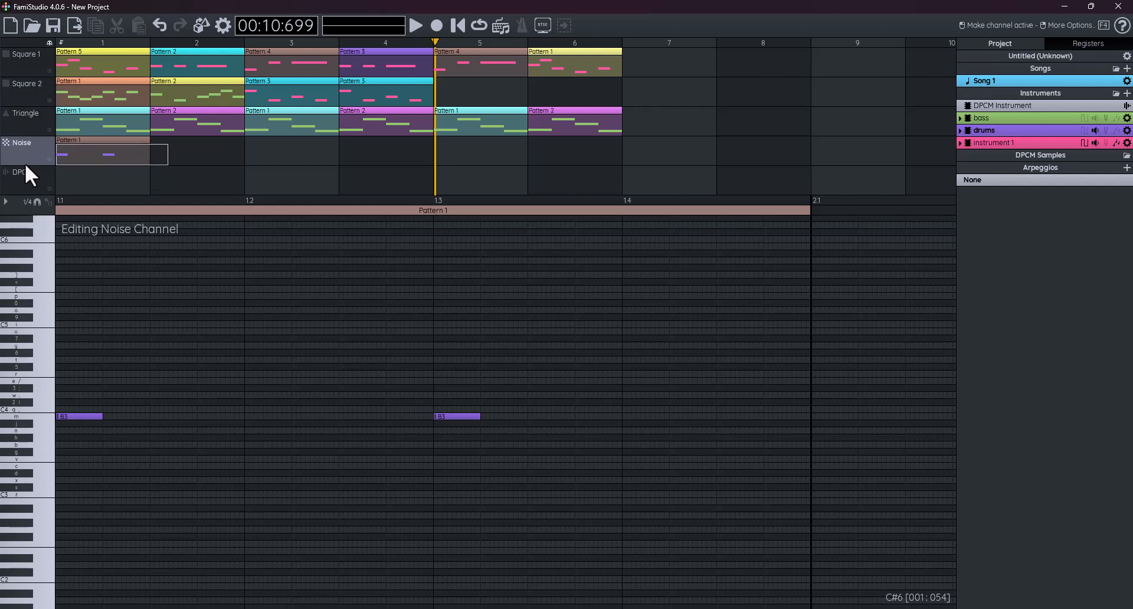
pyautogui.click(416, 25)
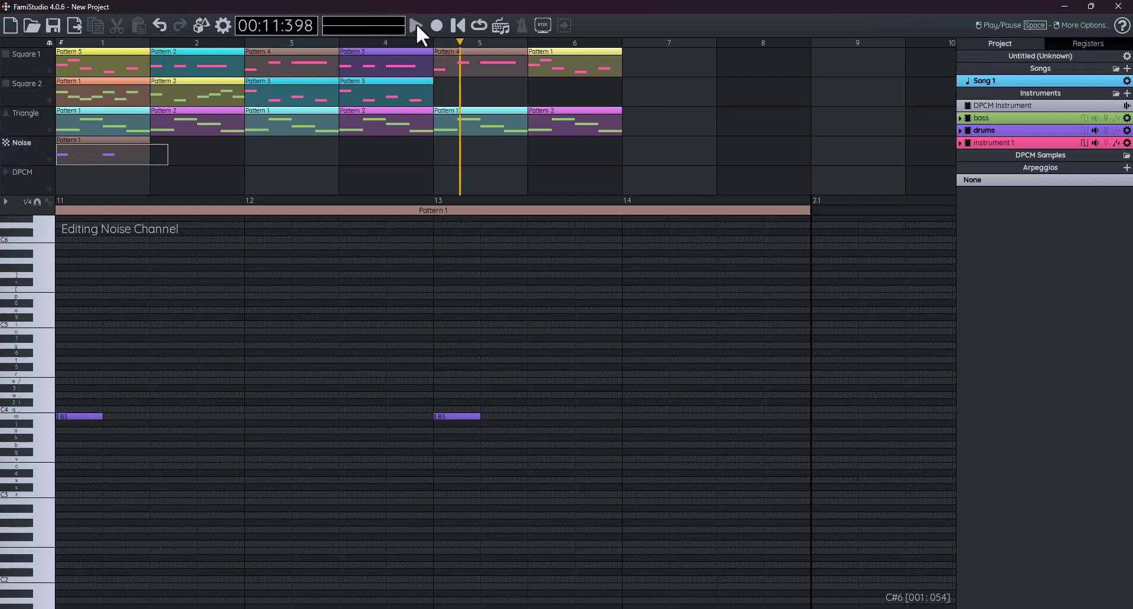
pyautogui.click(457, 25)
pyautogui.click(416, 25)
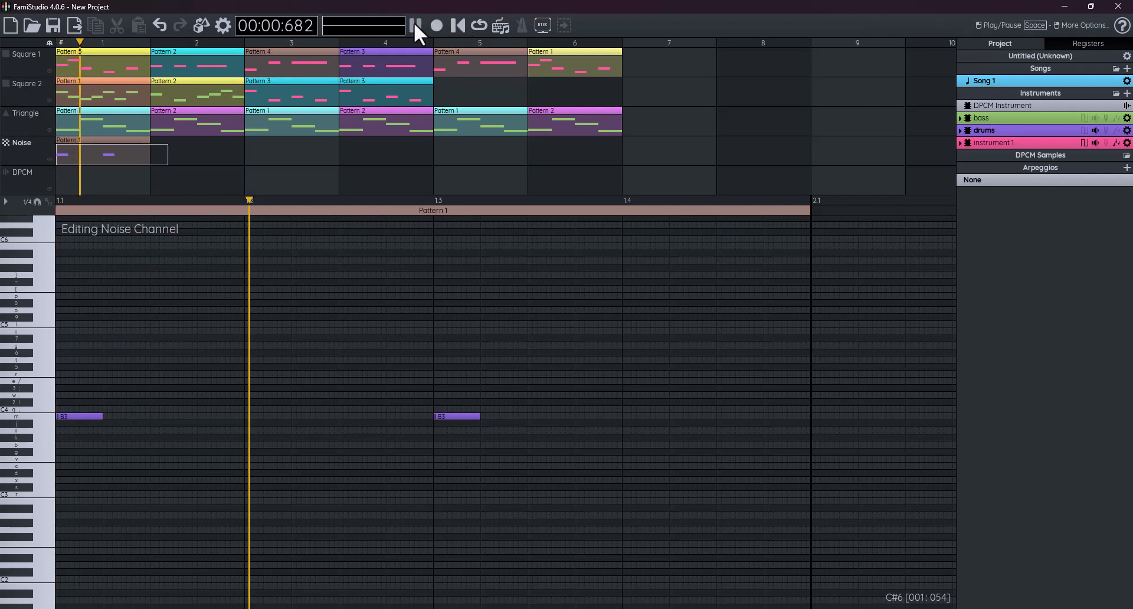
pyautogui.click(415, 25)
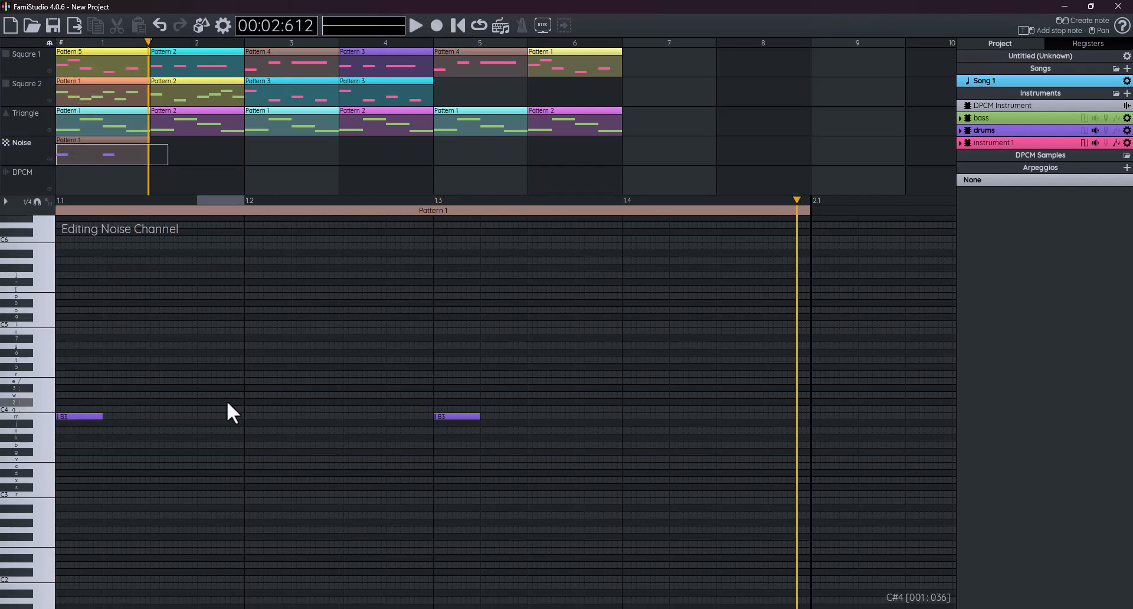
# - Audition F4 and place F4 drum notes on beats 2 and 4 of the noise pattern
pyautogui.click(34, 375)
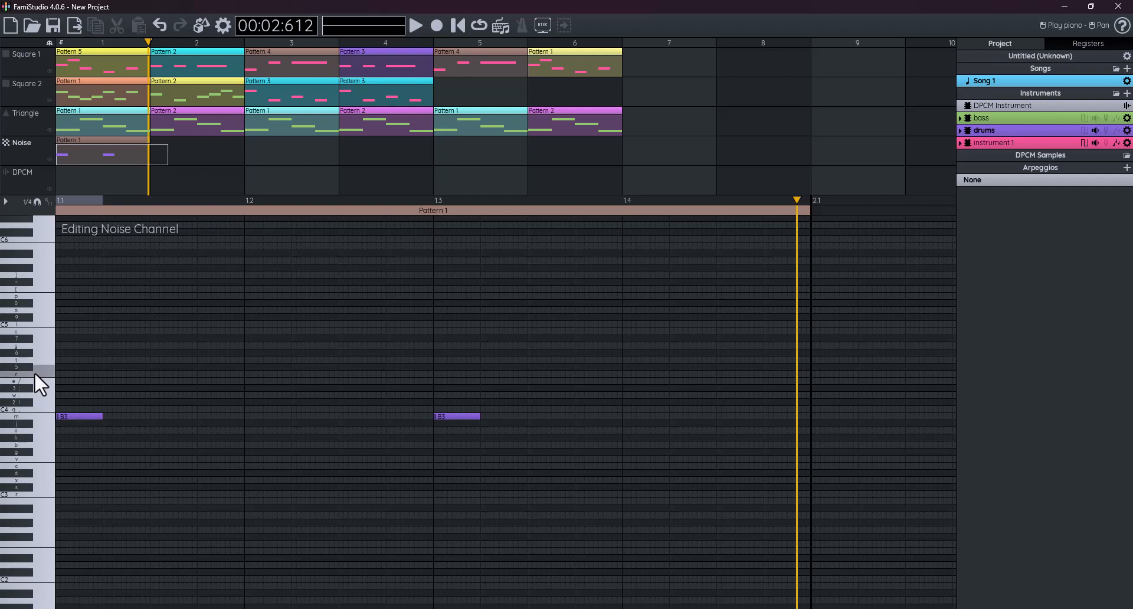
pyautogui.click(246, 374)
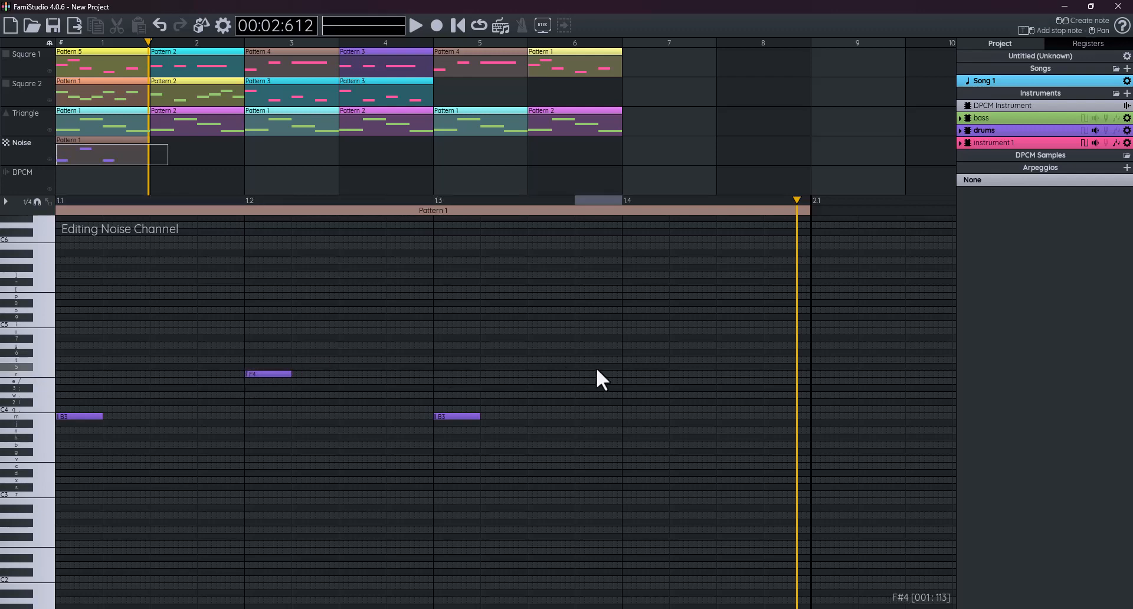
pyautogui.click(623, 373)
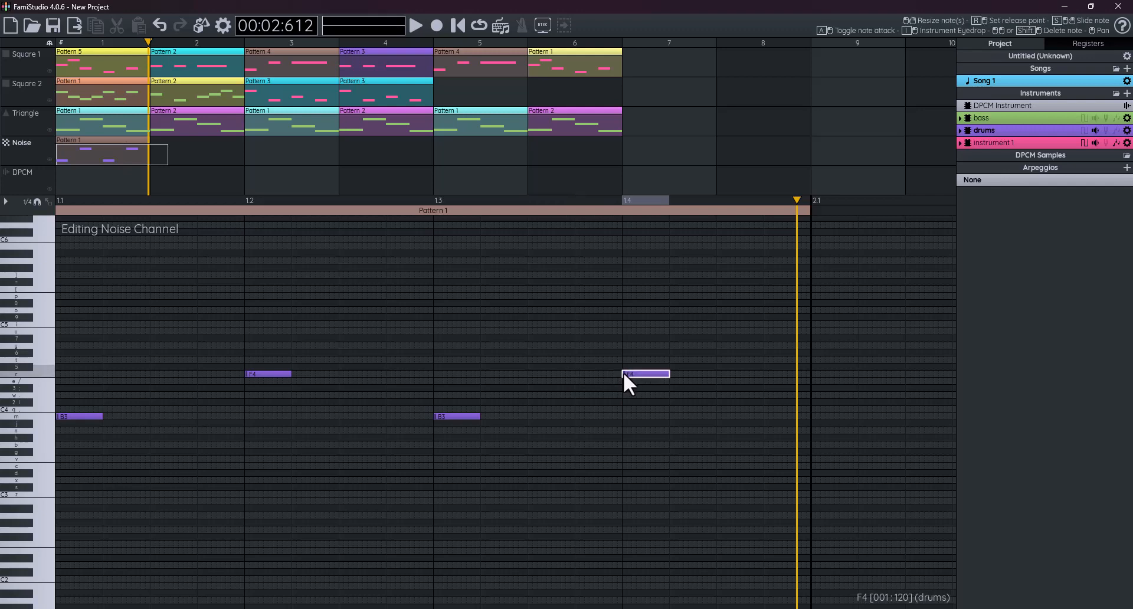
# - Play the soloed noise pattern from the start of the song to check the alternating B3 and F4 drum notes
pyautogui.click(448, 27)
pyautogui.click(417, 23)
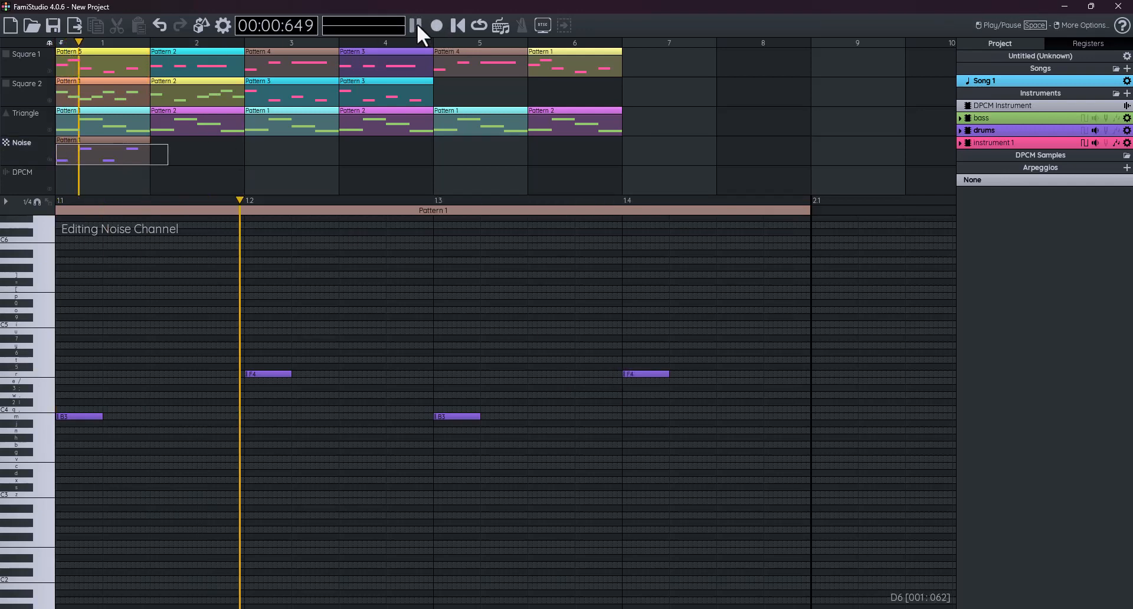
pyautogui.click(417, 25)
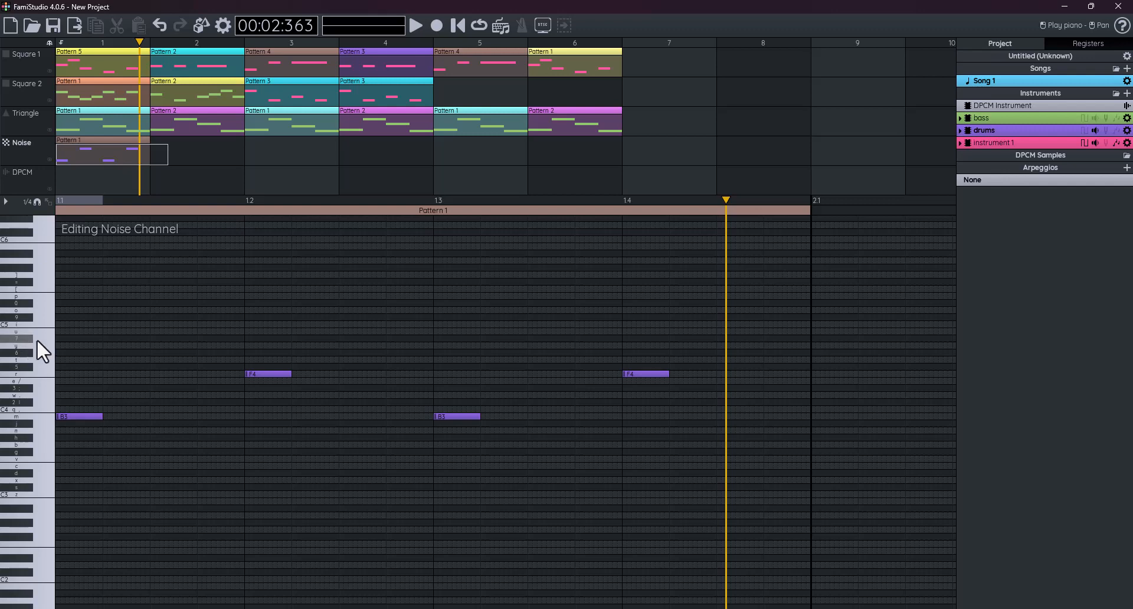
# - Place A#4 drum notes on the off-beats after beats 1 and 2 of the noise pattern
pyautogui.click(156, 340)
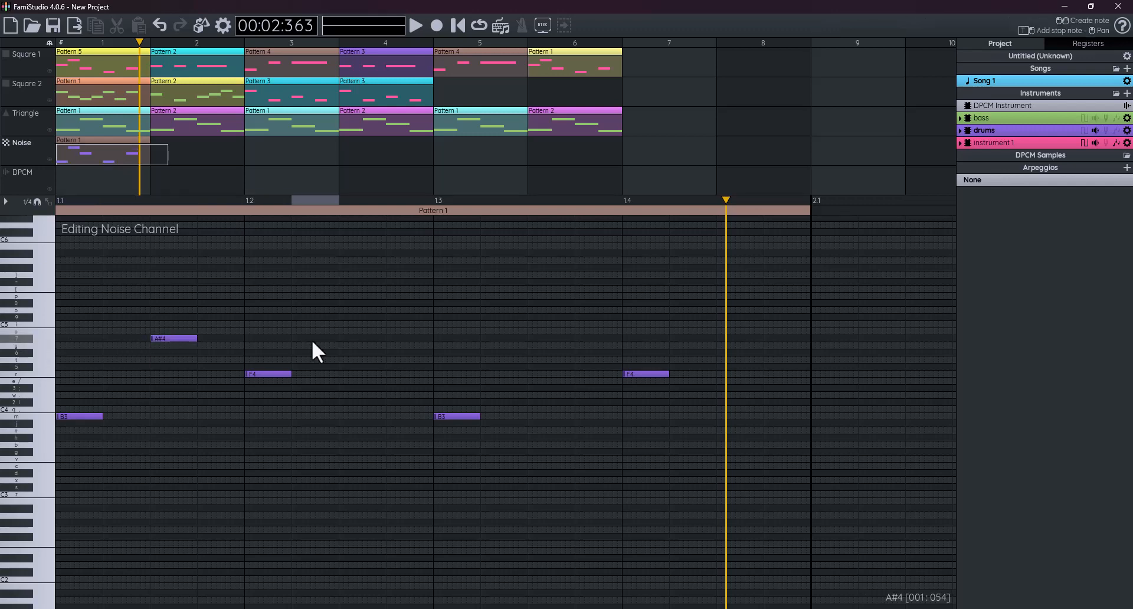
pyautogui.click(354, 339)
pyautogui.click(177, 338)
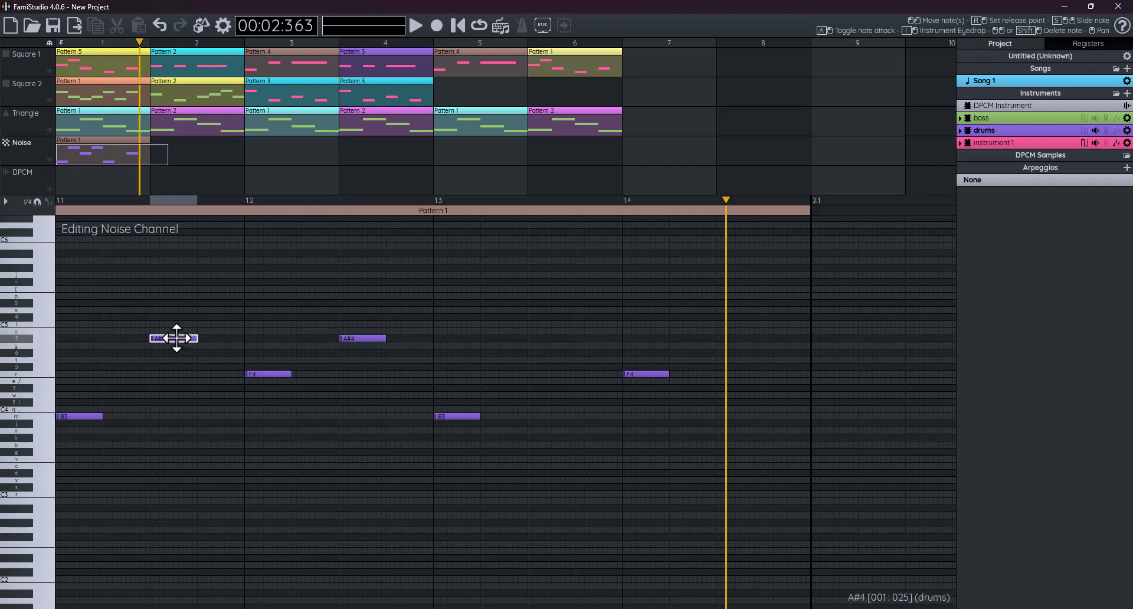
# - Raise the two off-beat drum notes to C5 and add C5 notes on the off-beats after beats 3 and 4
pyautogui.moveTo(178, 338); pyautogui.dragTo(178, 323)
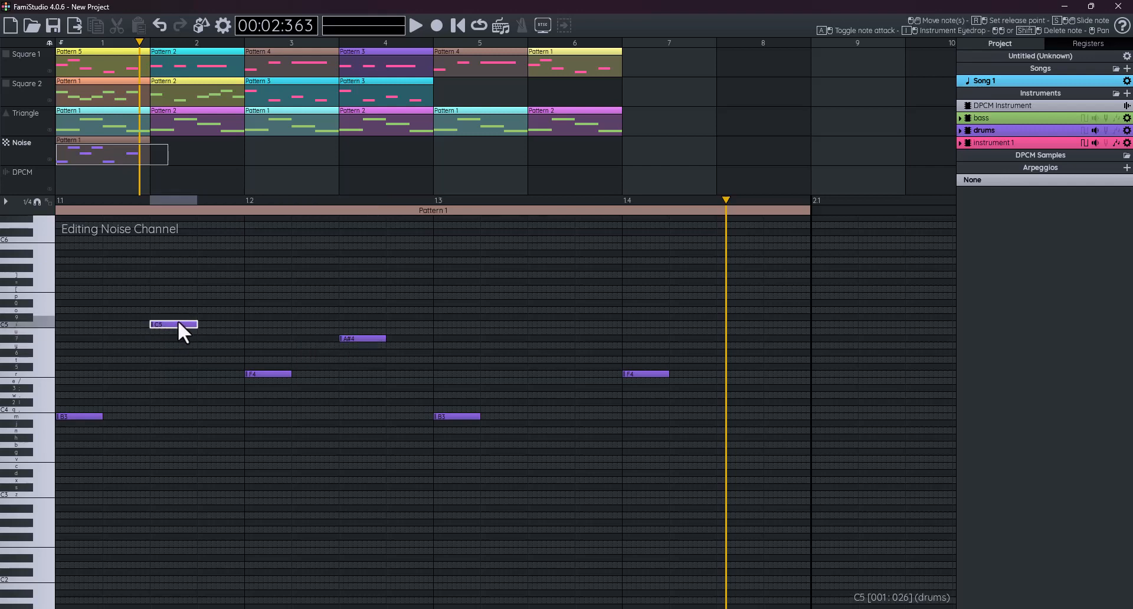
pyautogui.click(348, 338)
pyautogui.moveTo(348, 338); pyautogui.dragTo(352, 325)
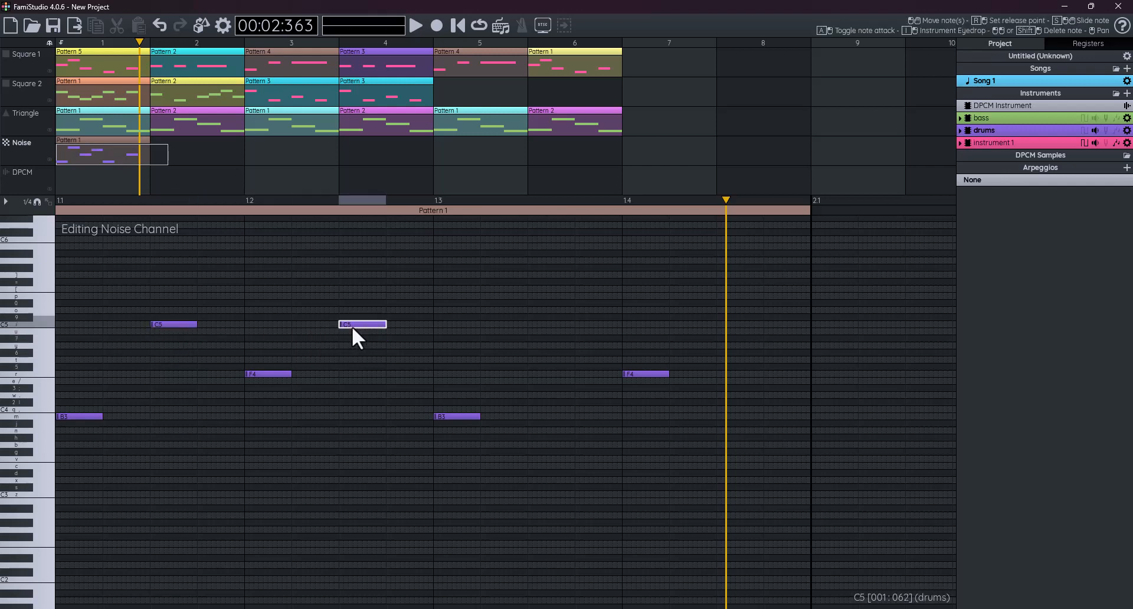
pyautogui.click(543, 324)
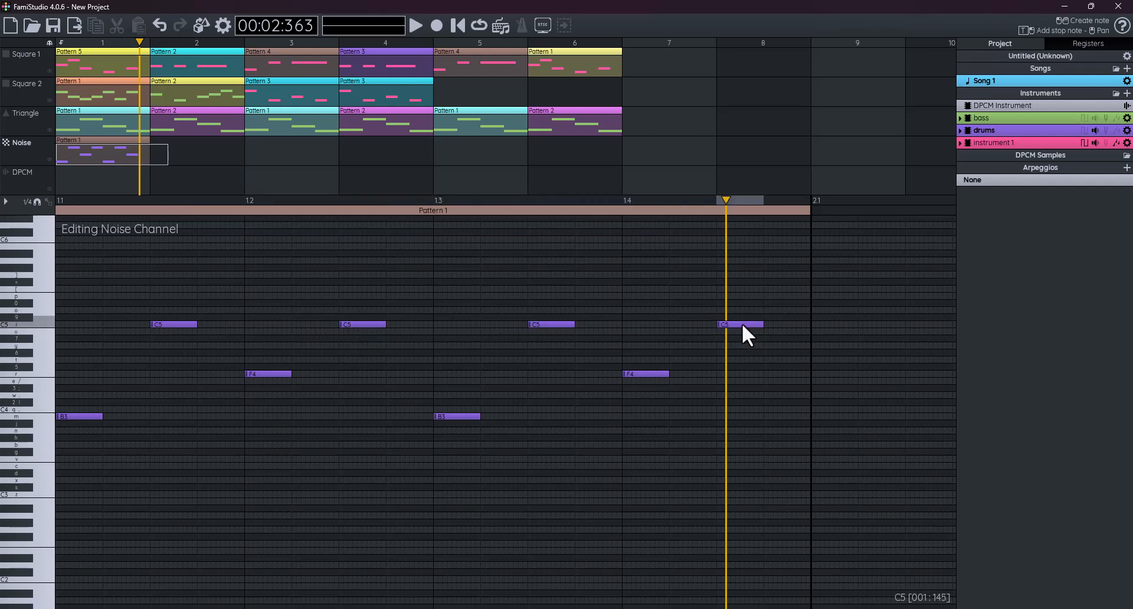
# - Play the first bar from the start to hear the soloed drum beat with its C5 off-beat notes
pyautogui.click(460, 24)
pyautogui.click(408, 24)
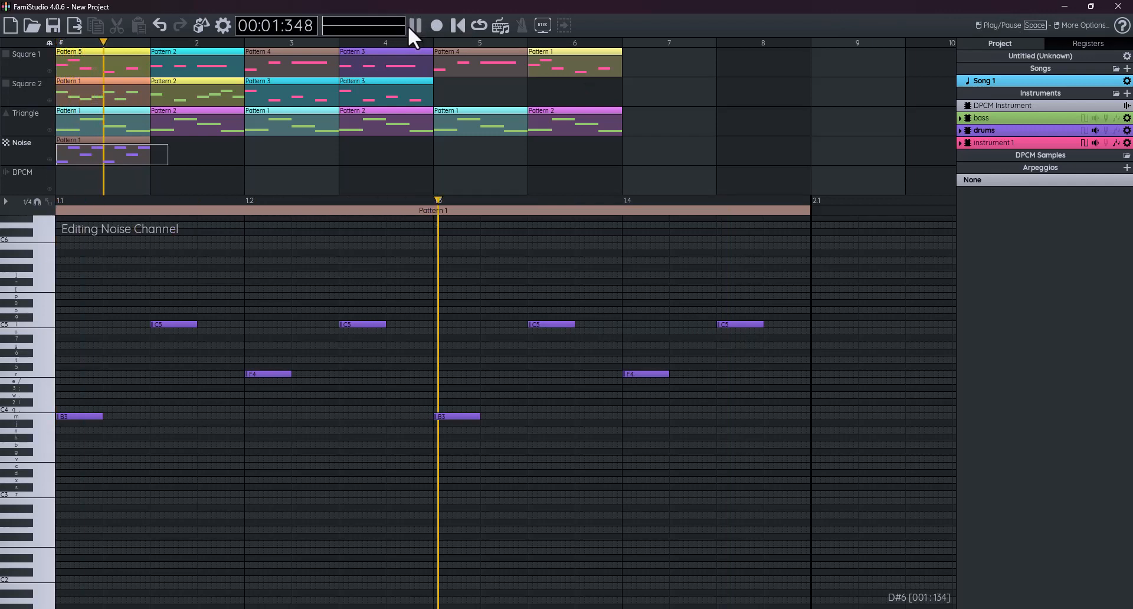
pyautogui.click(416, 24)
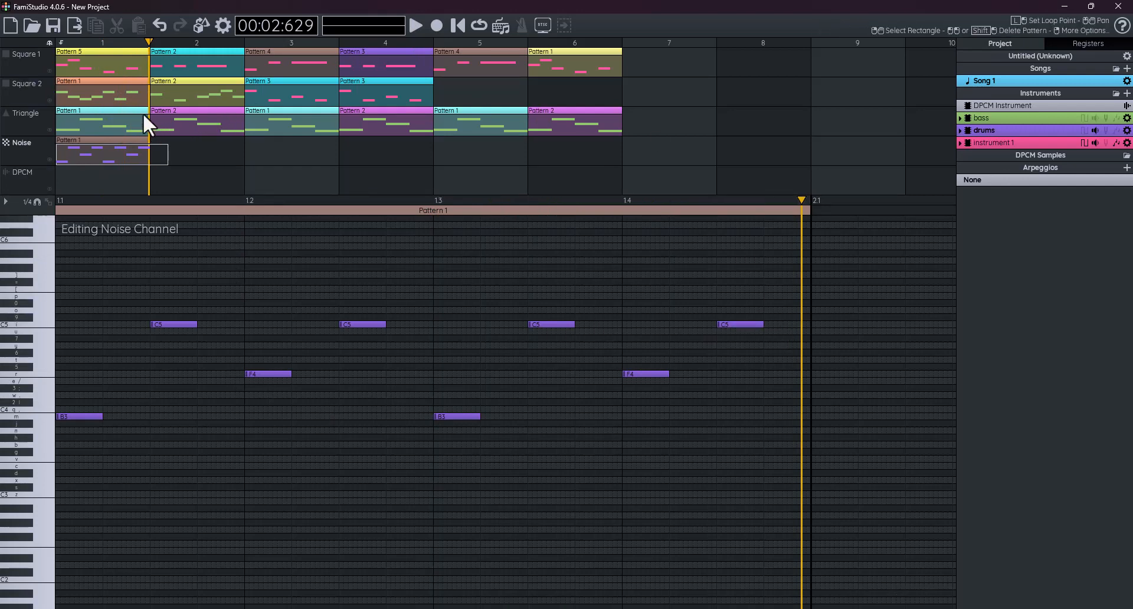
# - Unsolo the Noise channel and play the first bar from the start of the song with all channels
pyautogui.rightClick(20, 145)
pyautogui.click(33, 166)
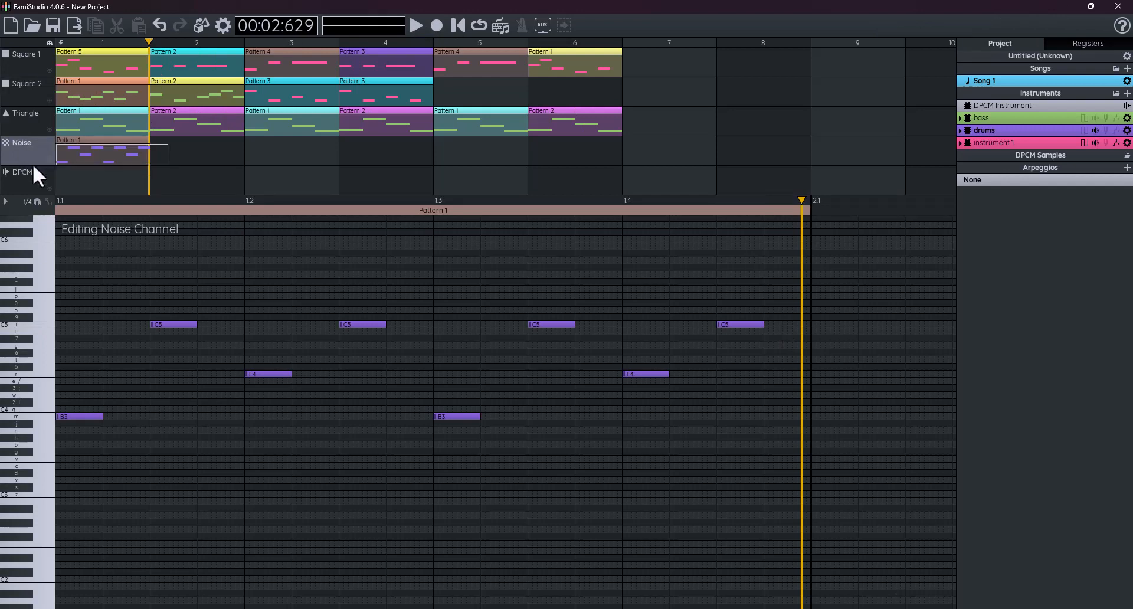
pyautogui.click(455, 31)
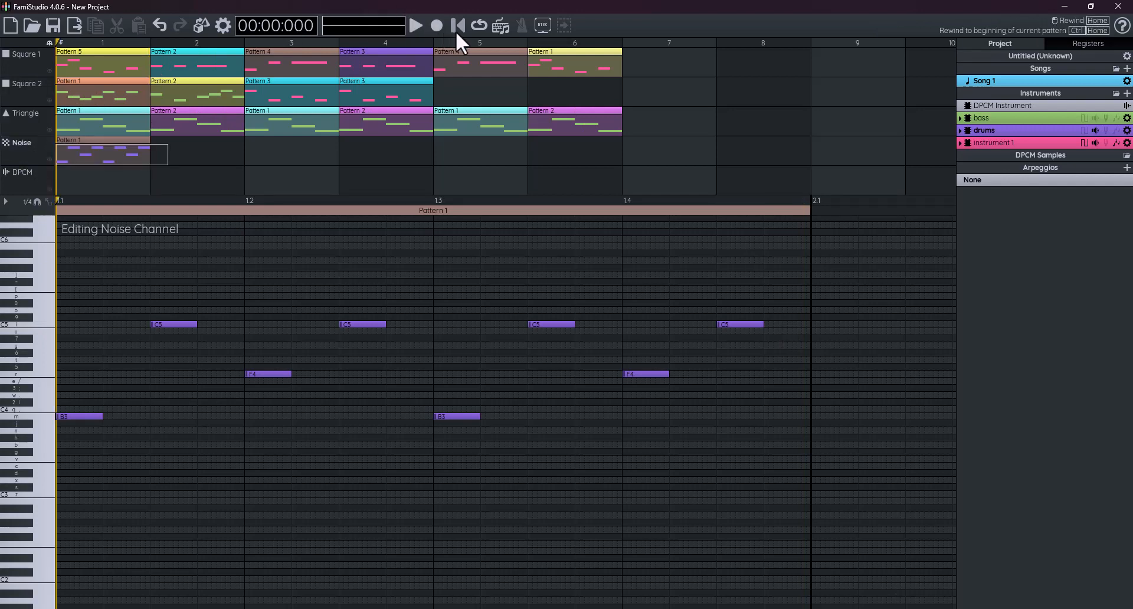
pyautogui.click(417, 26)
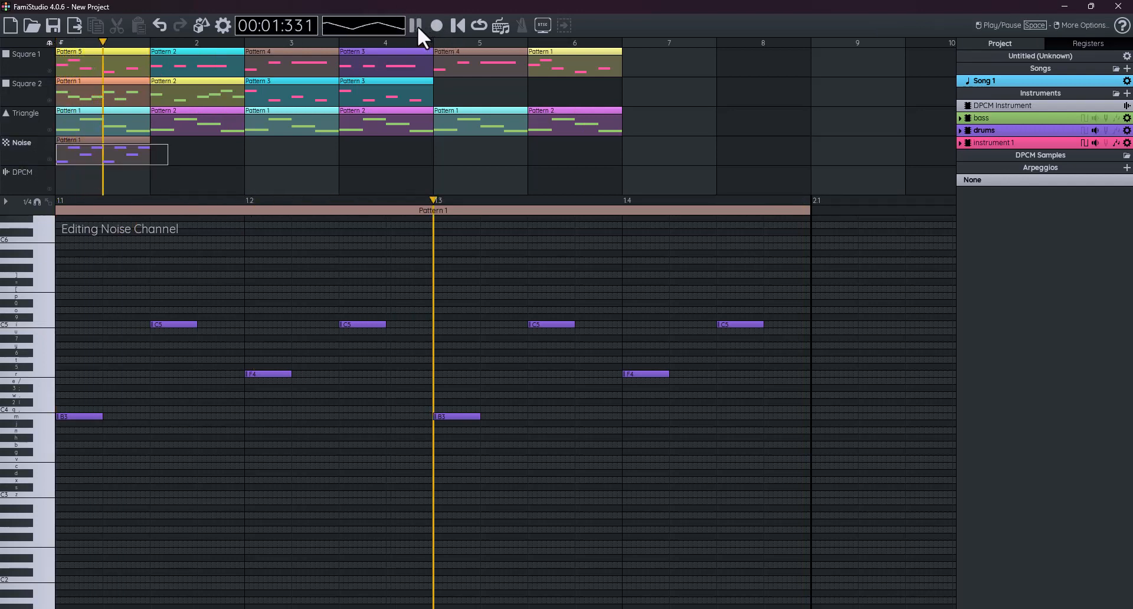
pyautogui.click(416, 26)
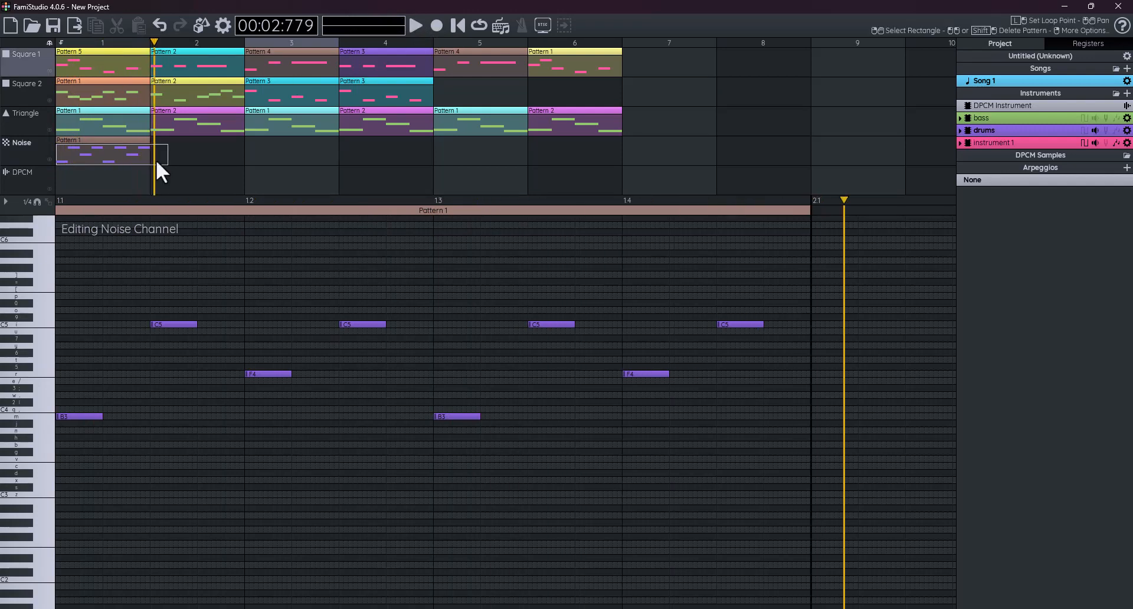
# - Repeat the noise channel's Pattern 1 in bars 2 to 6 and play the song from the start
pyautogui.moveTo(103, 154); pyautogui.dragTo(576, 151)
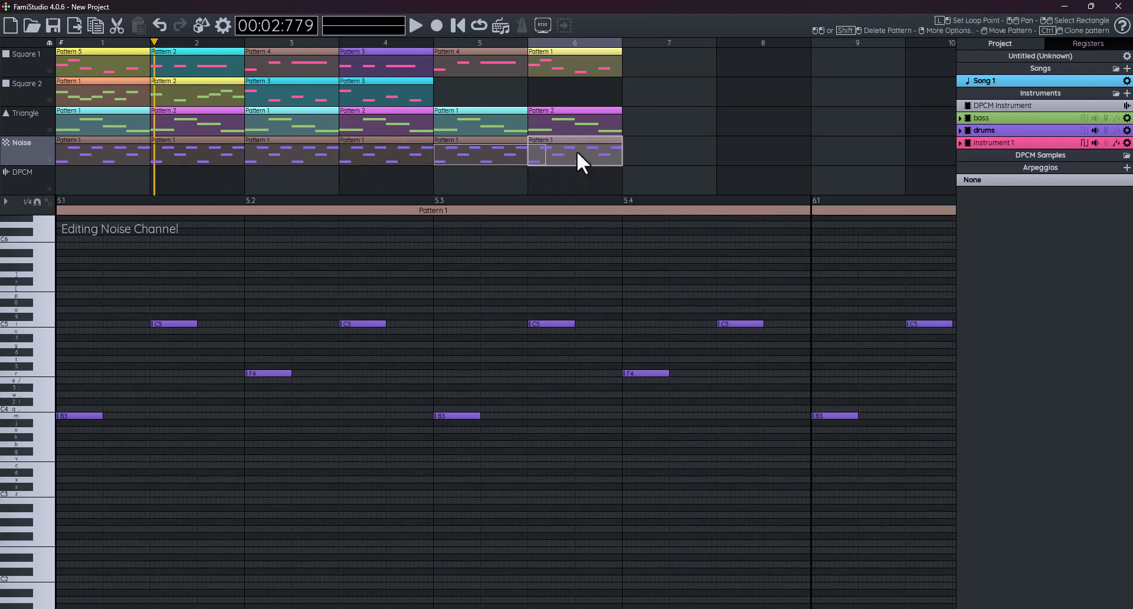
pyautogui.click(454, 24)
pyautogui.click(412, 21)
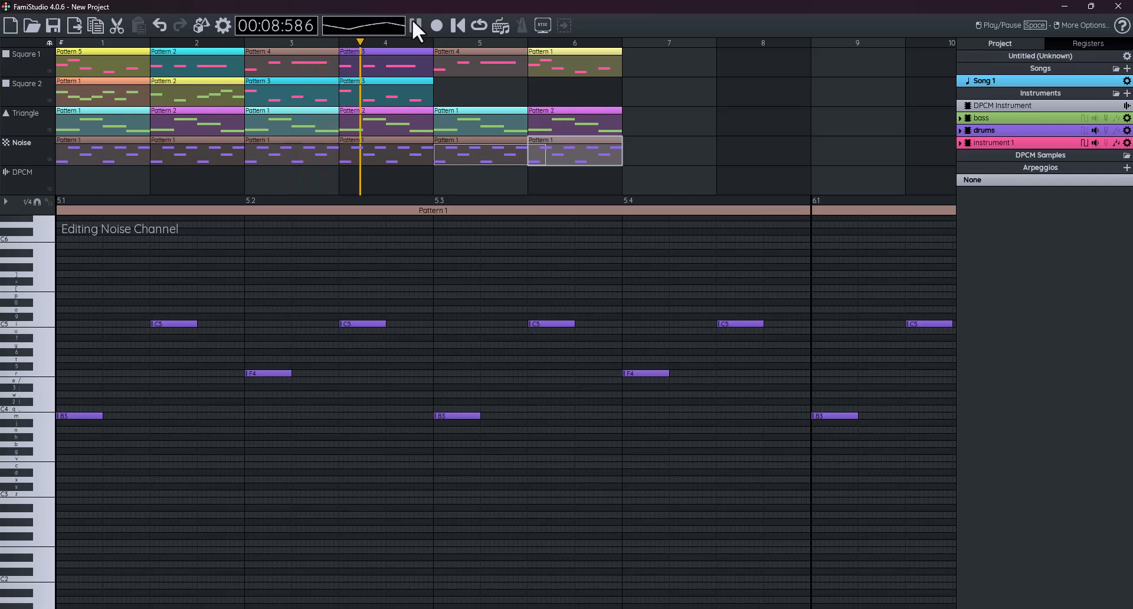
pyautogui.click(414, 25)
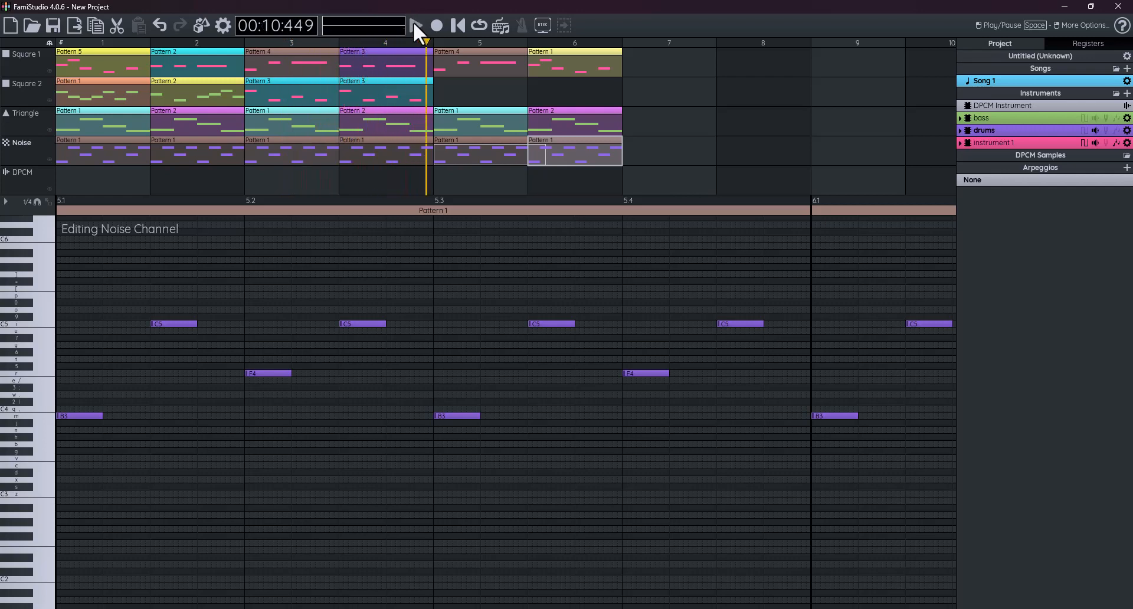